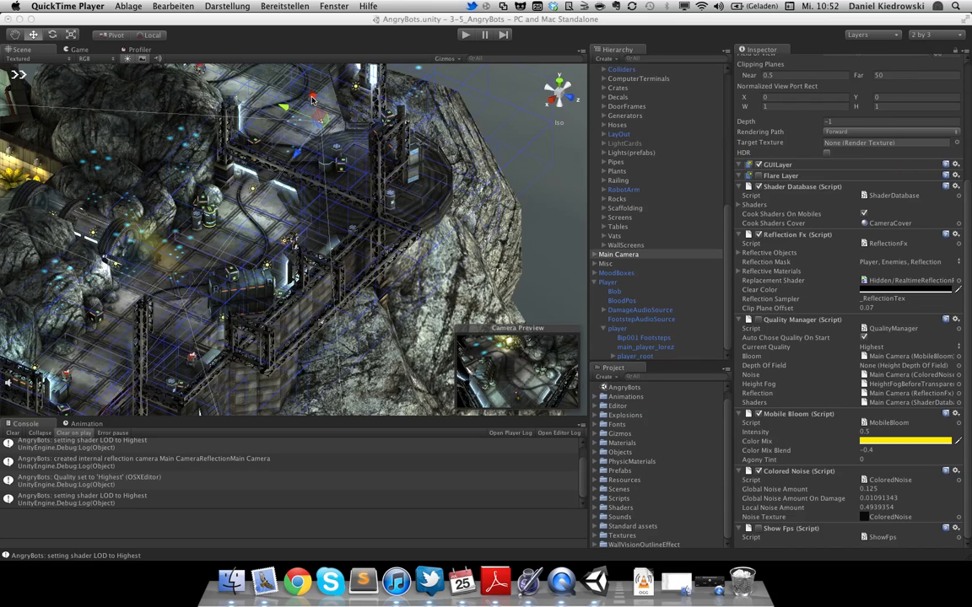
- Switch the transform handles to global orientation and move the Main Camera a little, lowering it along the vertical axis
click(144, 36)
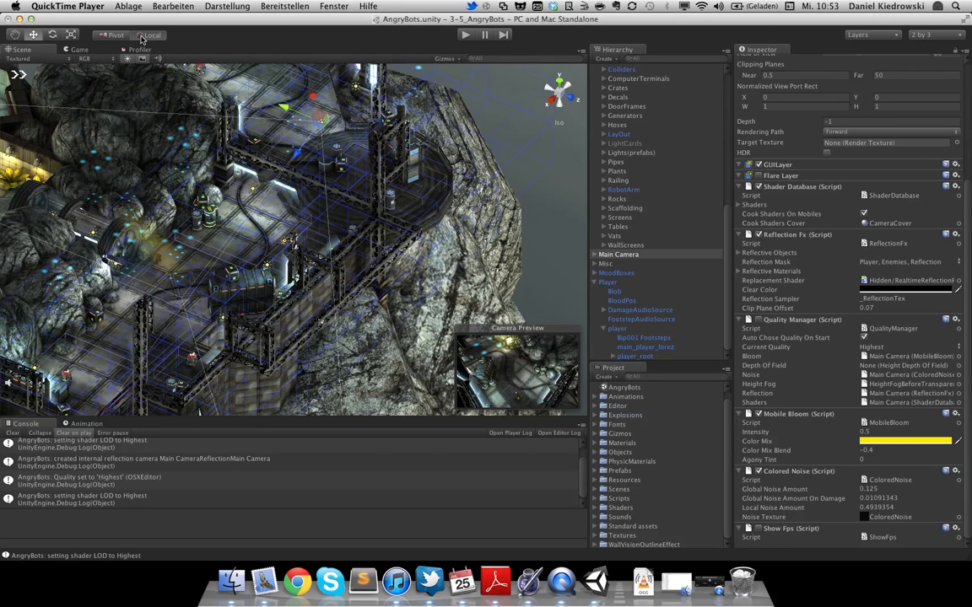
click(306, 135)
drag(305, 136, 312, 130)
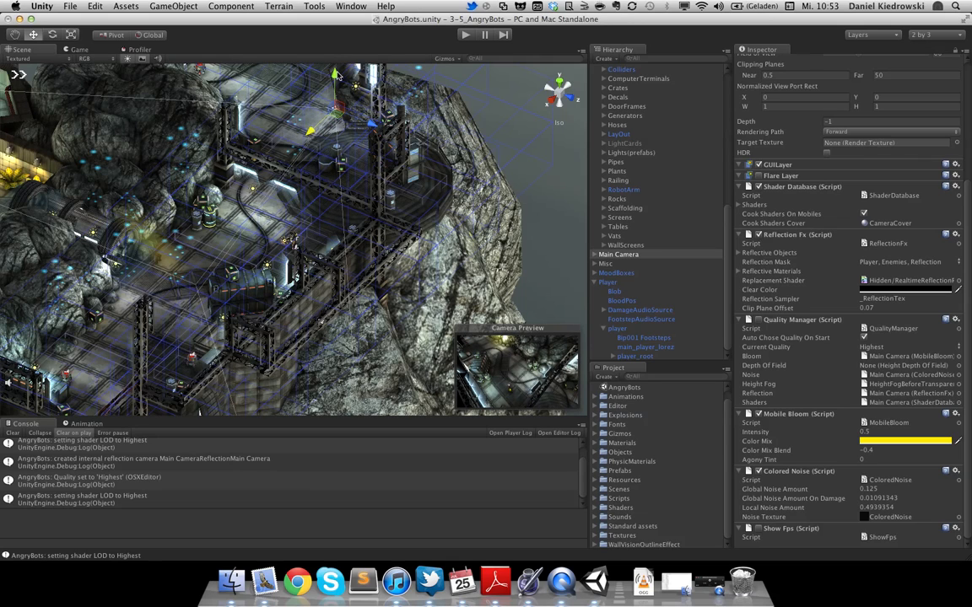
drag(339, 89, 339, 93)
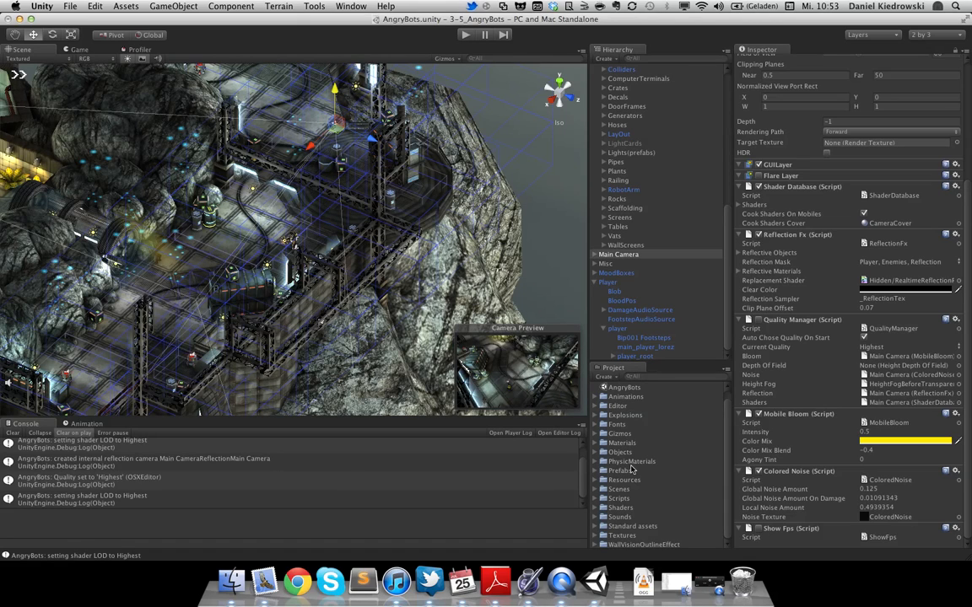
- Expand the WallVisionOutlineEffect folder in the project assets and view its contents
click(596, 545)
click(595, 545)
scroll(628, 489, down, 3)
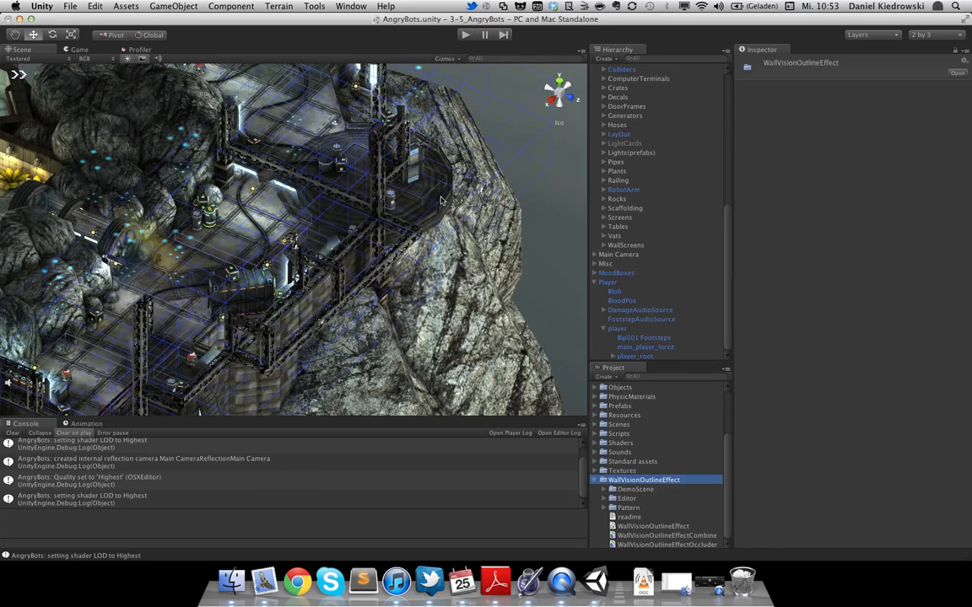
- Add the Wall Vision Outline Effect image effect to the Main Camera and turn off its help texts
click(618, 254)
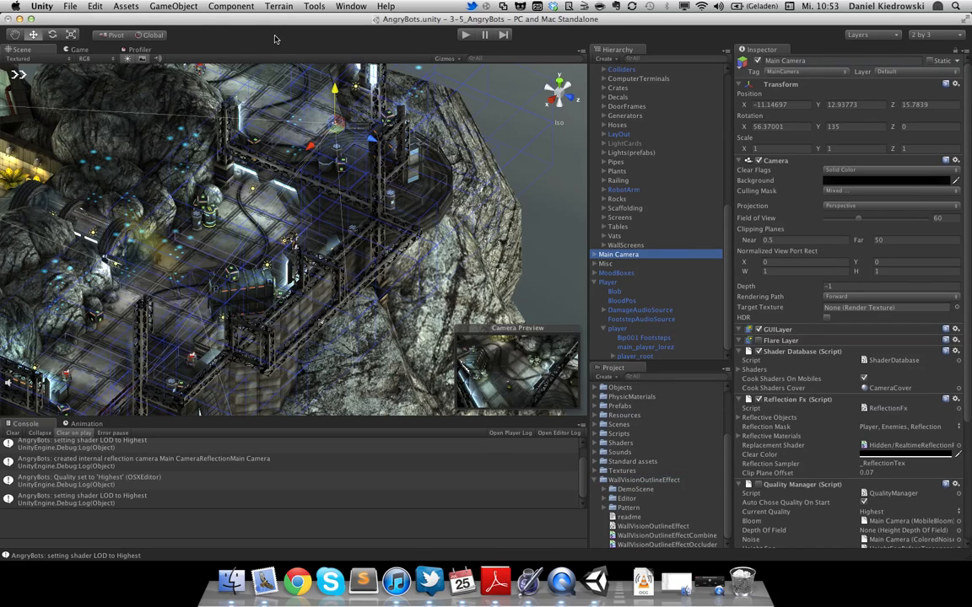
click(231, 7)
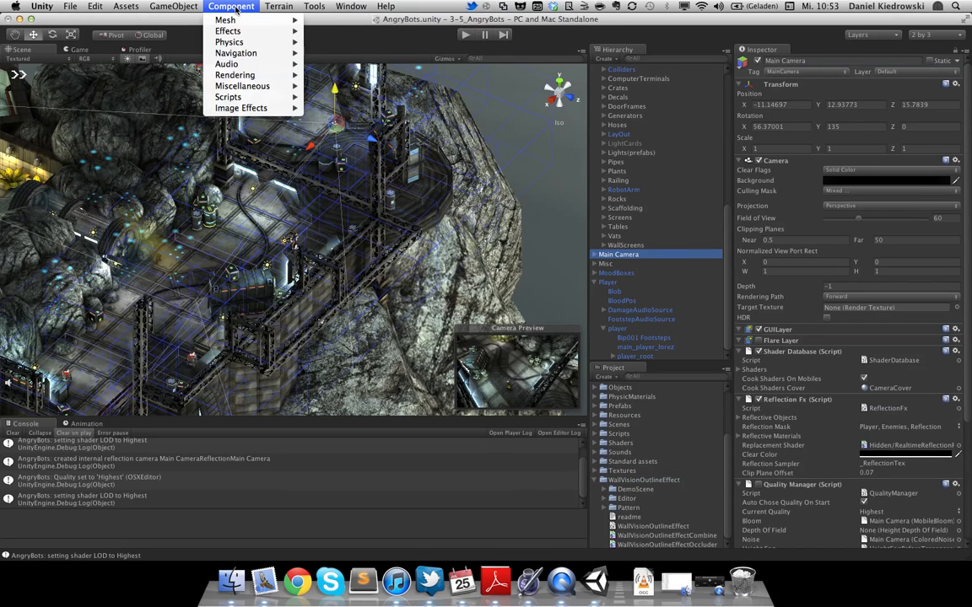
mouse_move(251, 108)
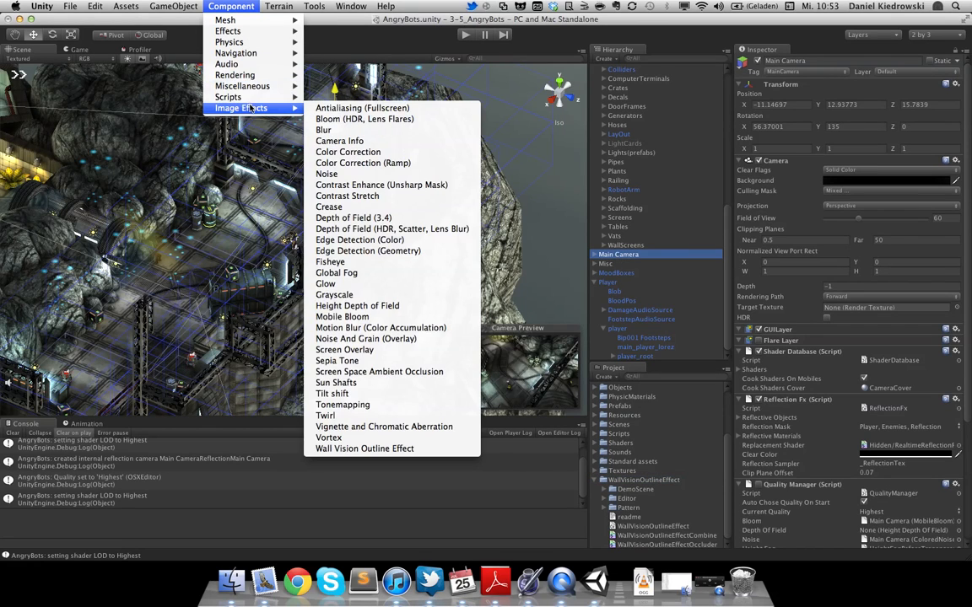
click(414, 449)
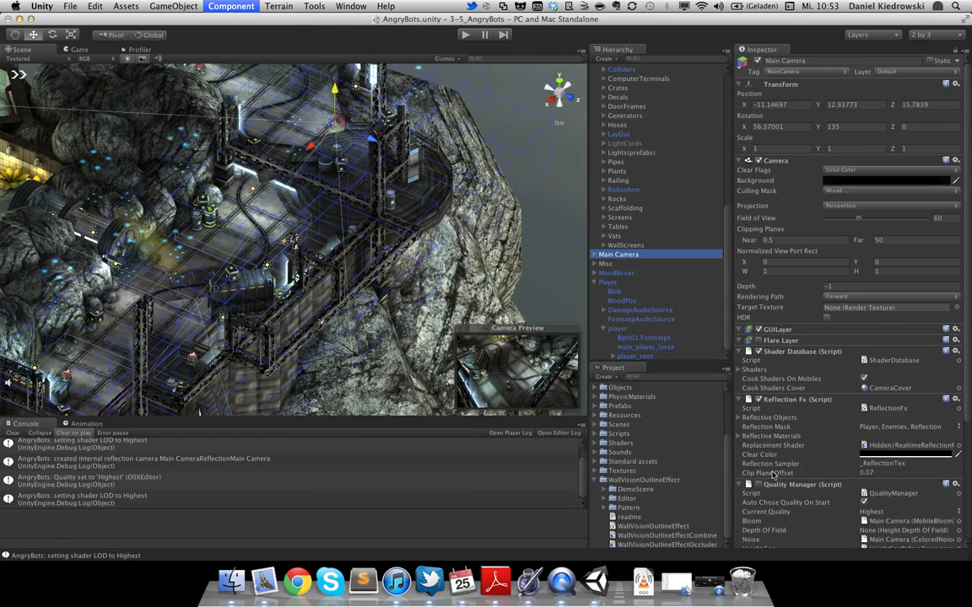
scroll(790, 477, down, 10)
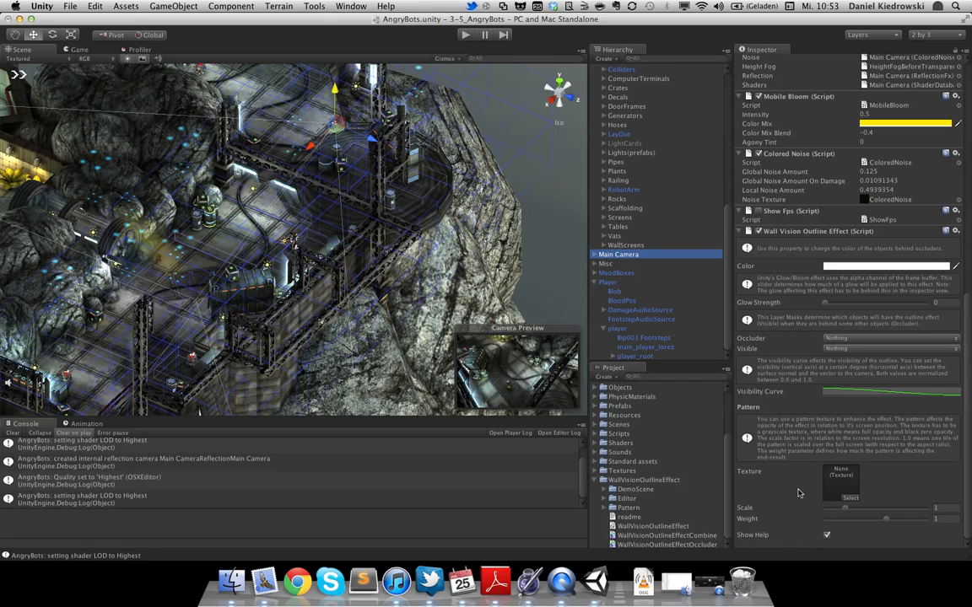
click(828, 537)
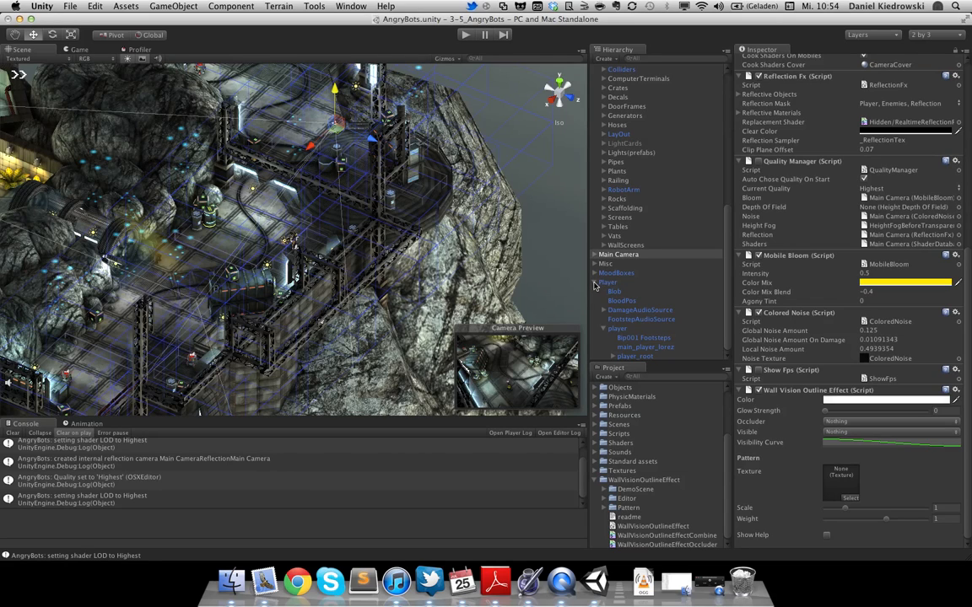
- Check which layers are assigned to the main_player_lorez mesh and the Environment(static) group
click(638, 348)
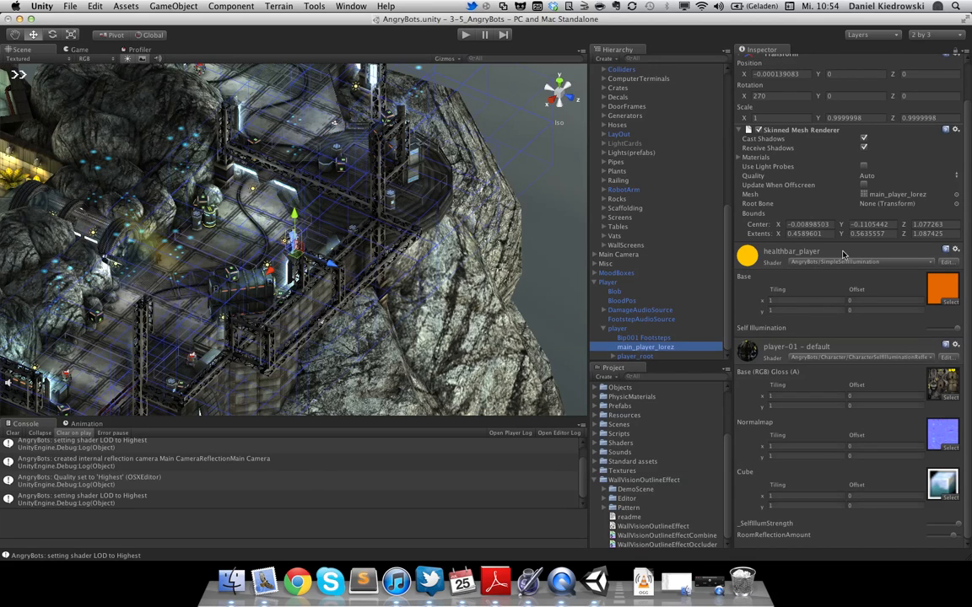
scroll(770, 148, up, 2)
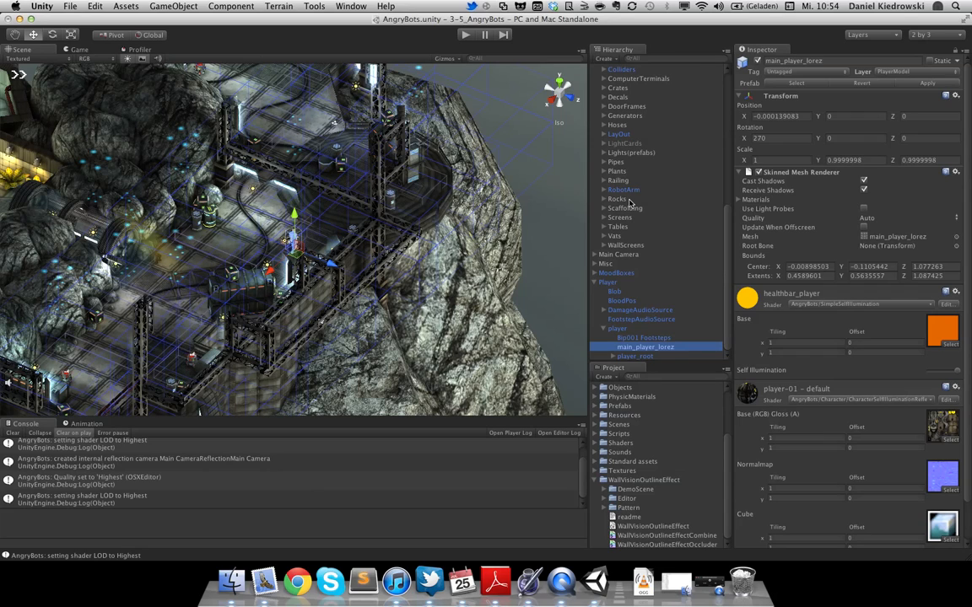
scroll(656, 221, up, 10)
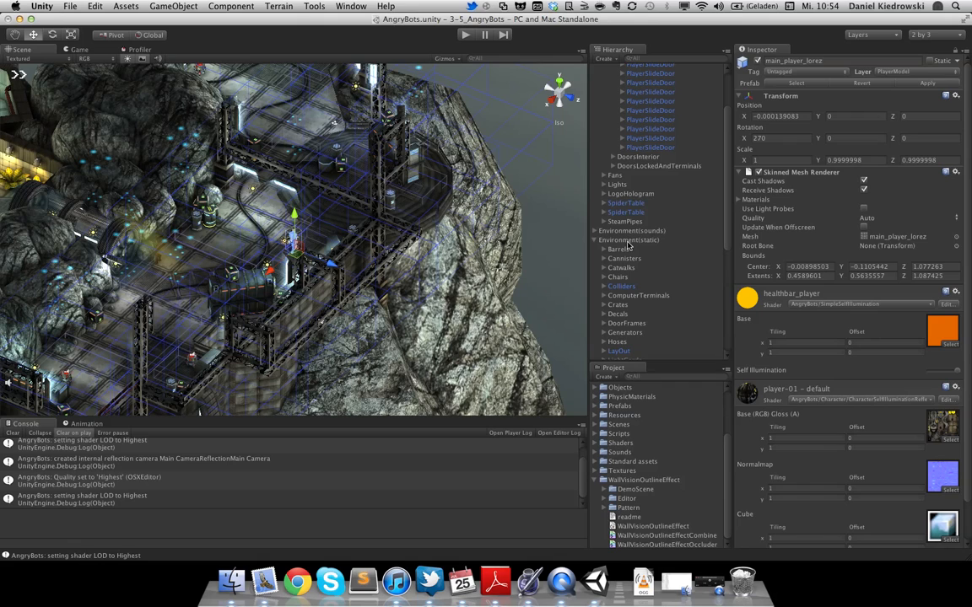
click(628, 243)
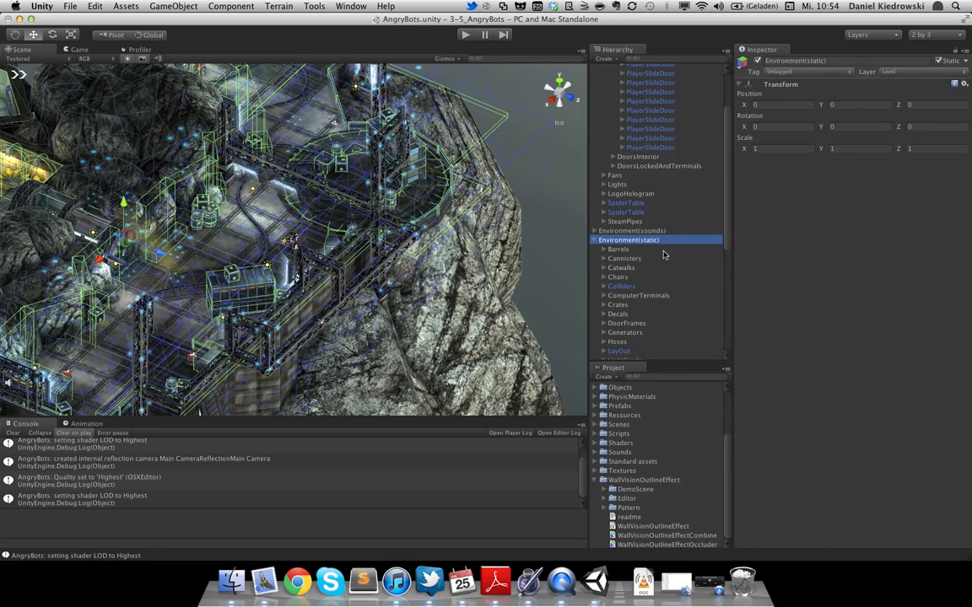
scroll(663, 254, down, 5)
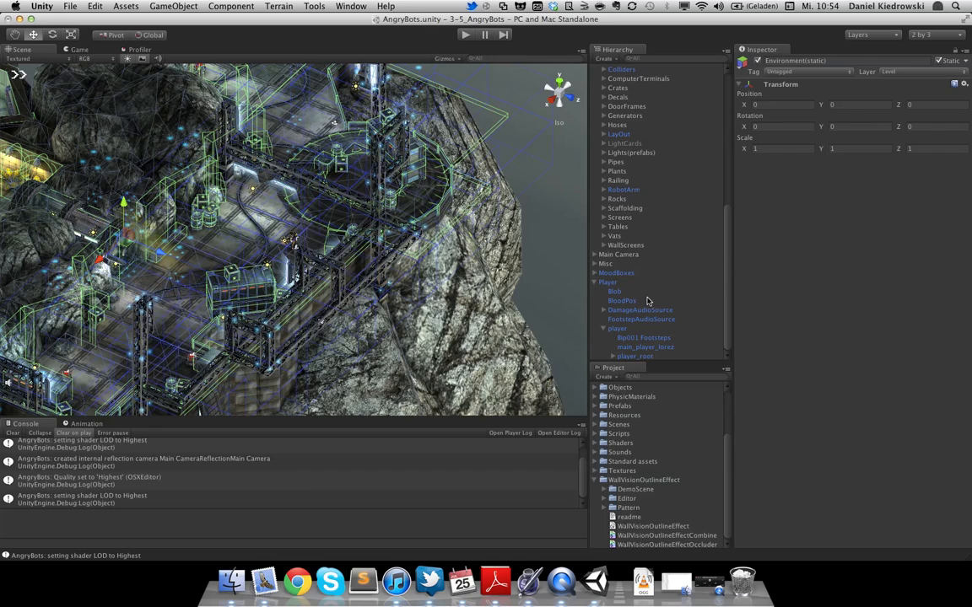
- On the Main Camera's Wall Vision Outline Effect, set Occluder to the Level layer and Visible to the PlayerModel layer
click(618, 255)
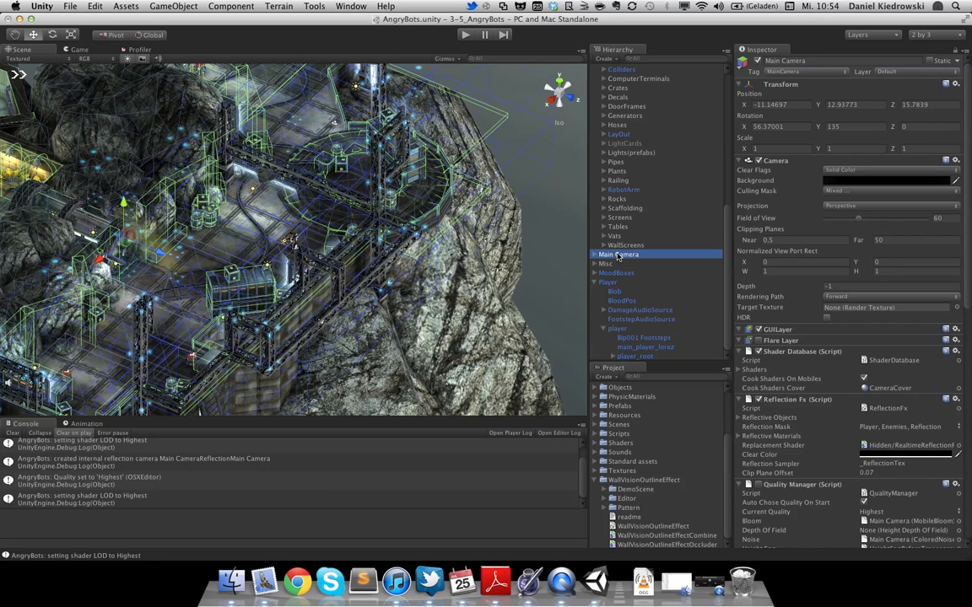
scroll(848, 386, down, 10)
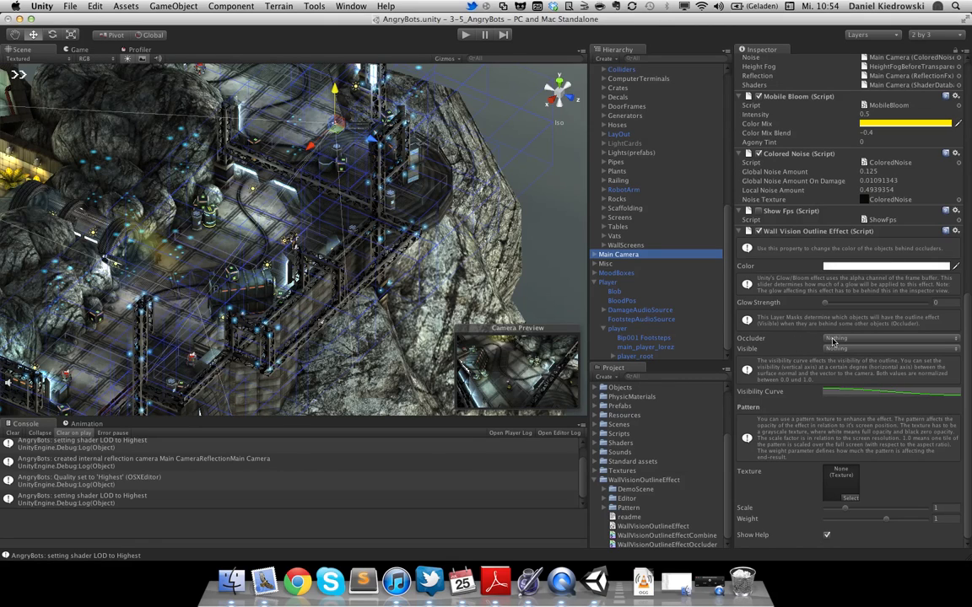
click(832, 340)
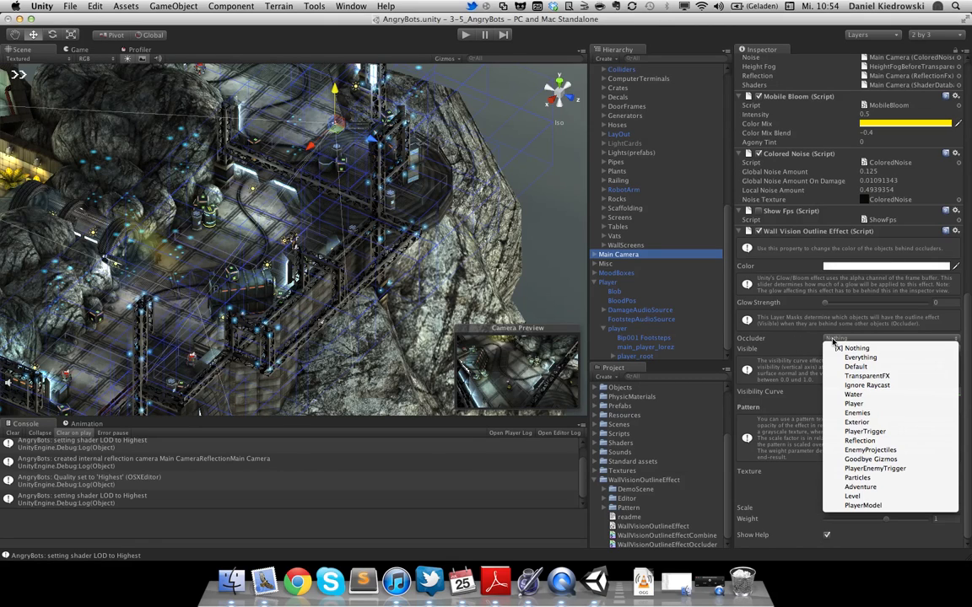
click(850, 499)
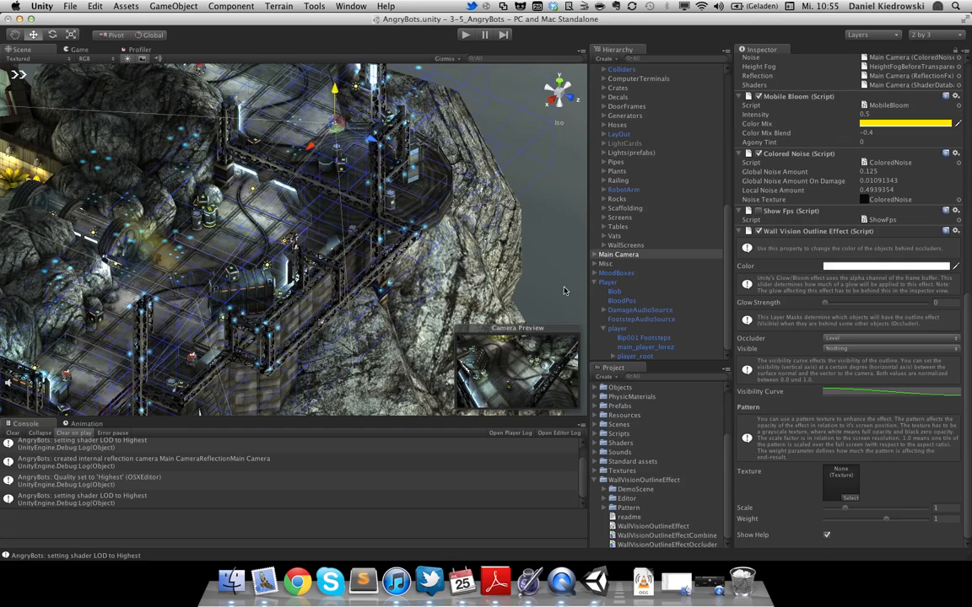
click(850, 349)
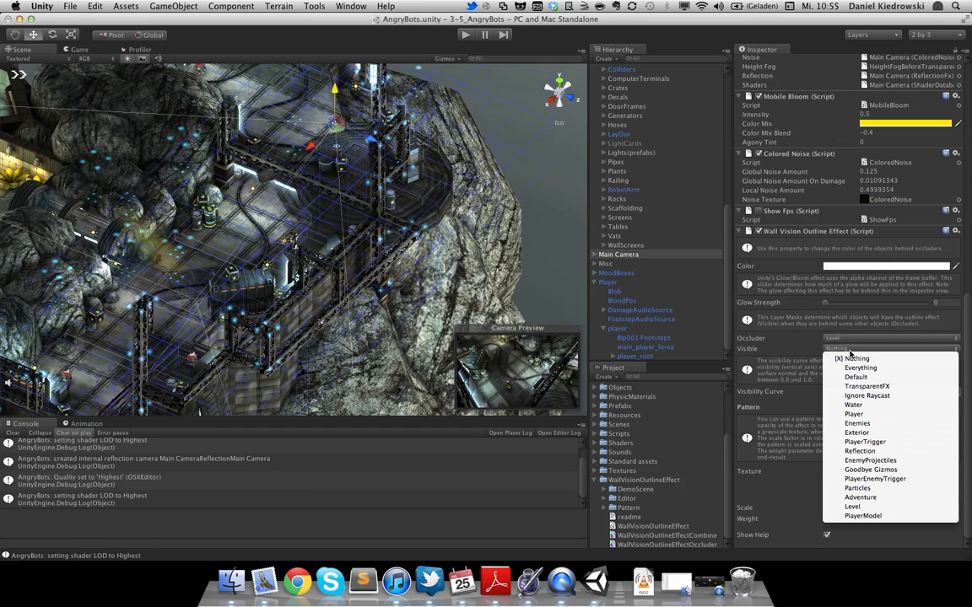
click(869, 520)
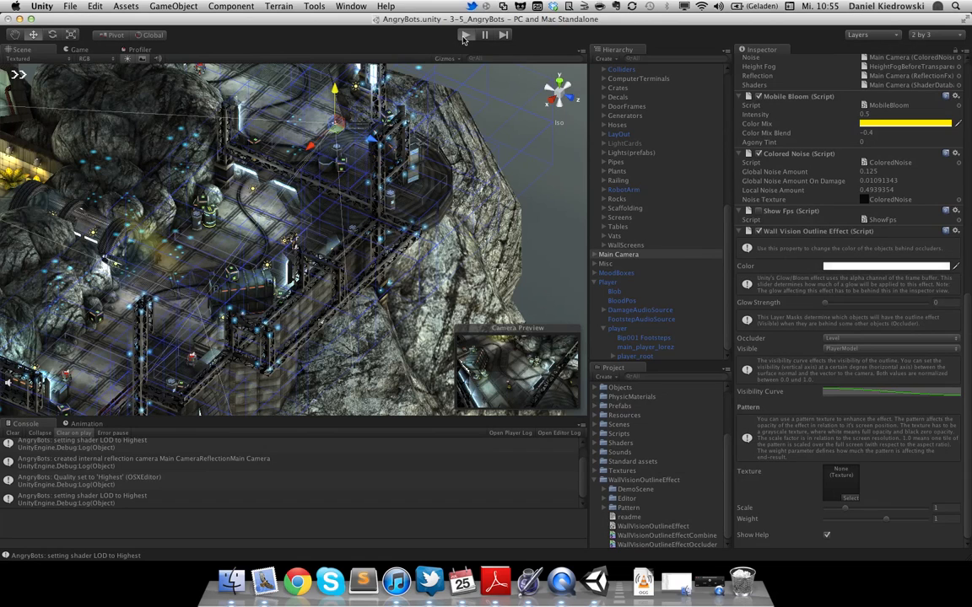
- Run the game and walk the player through the tunnel into the hall to check the outline effect behind occluders
click(464, 36)
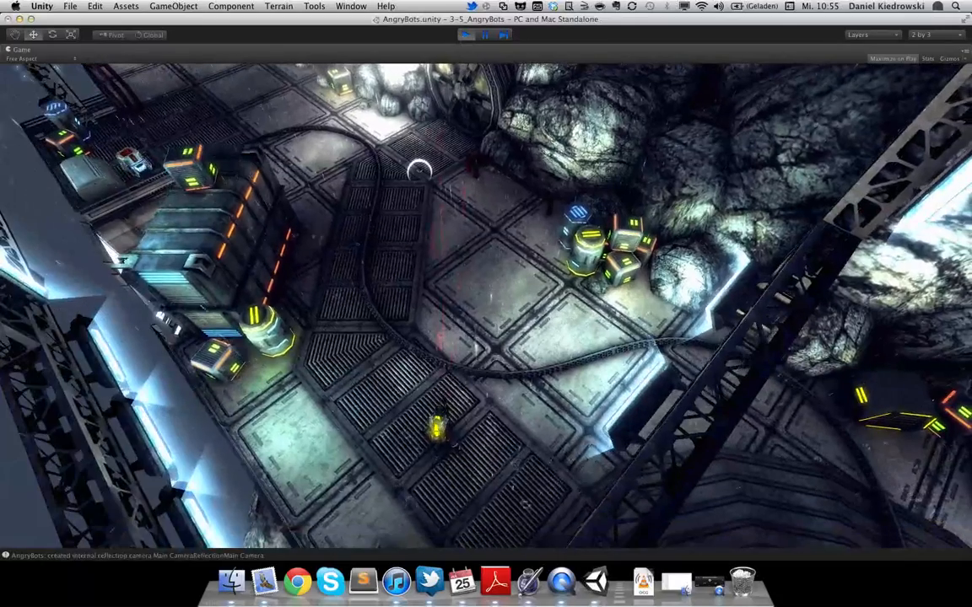
key(w)
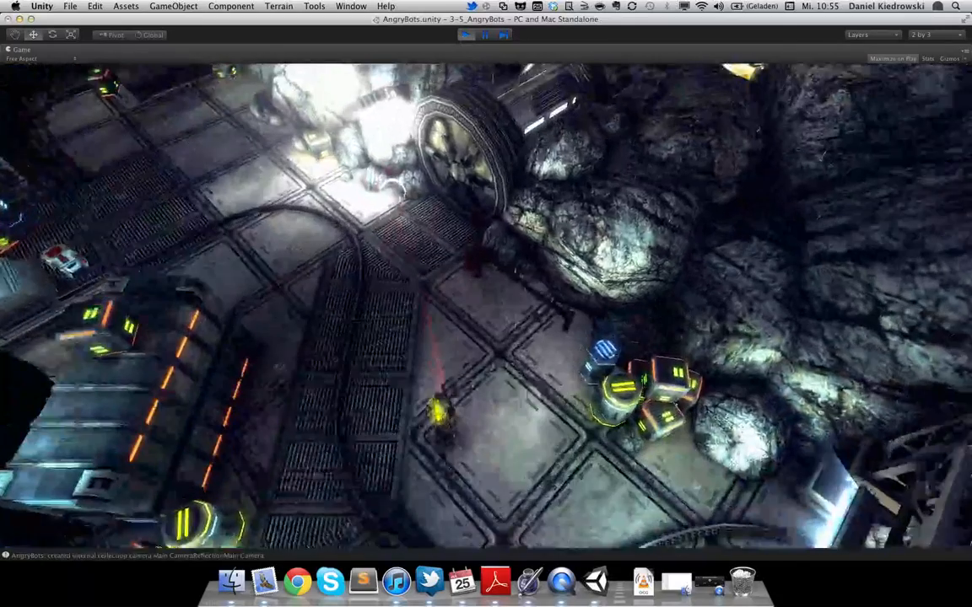
key(XF86AudioRaiseVolume)
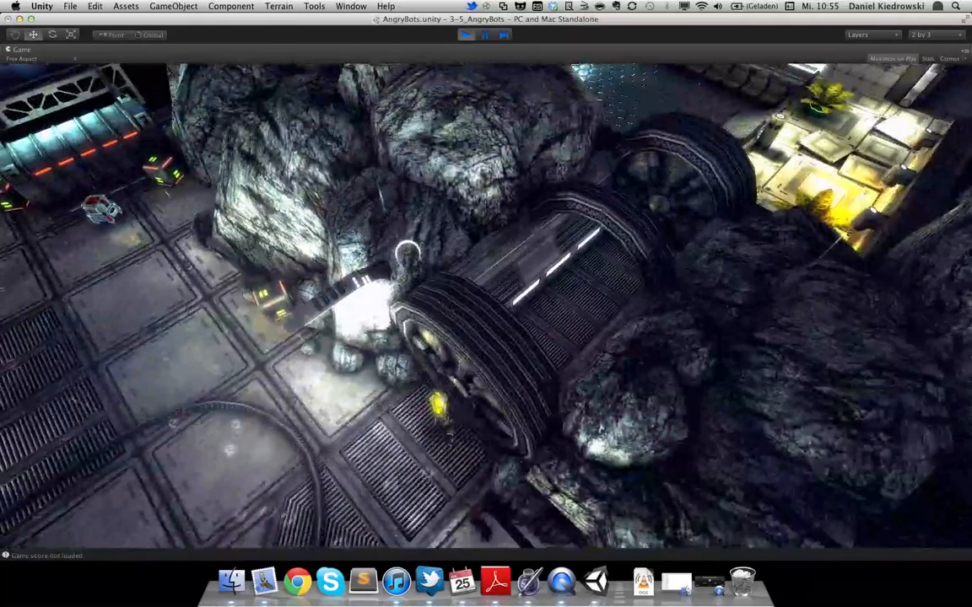
key(d)
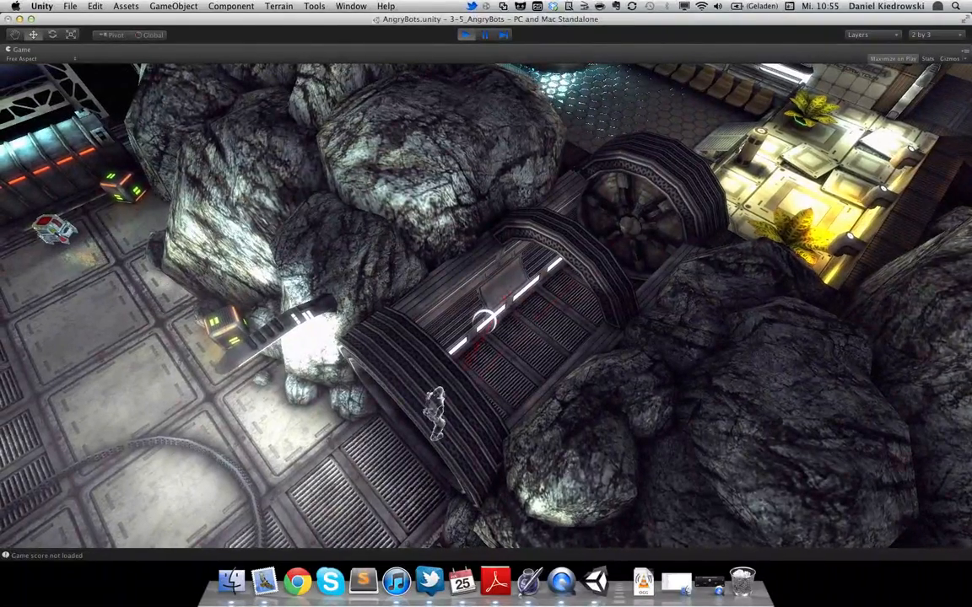
key(w)
key(d)
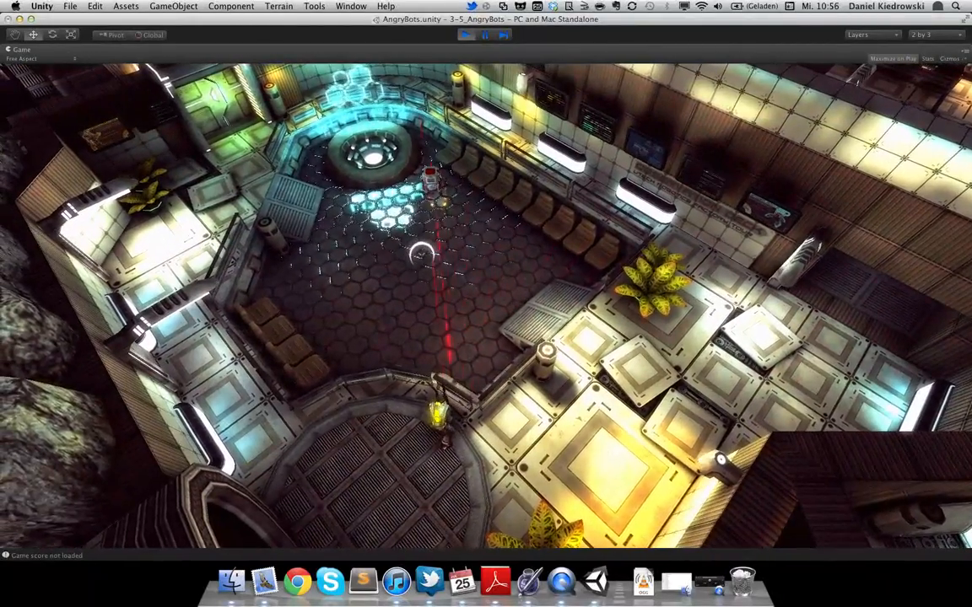
key(w)
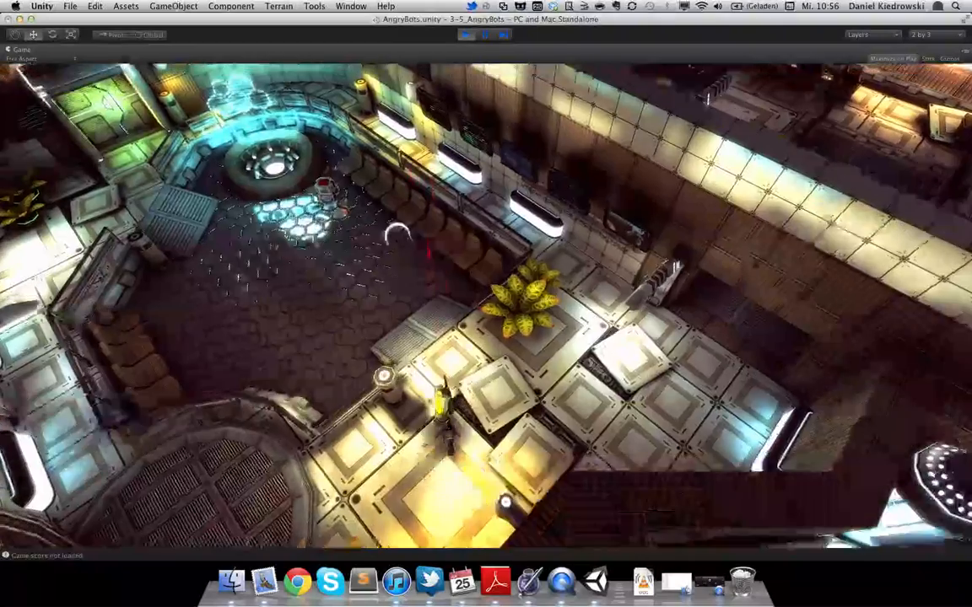
key(w)
key(a)
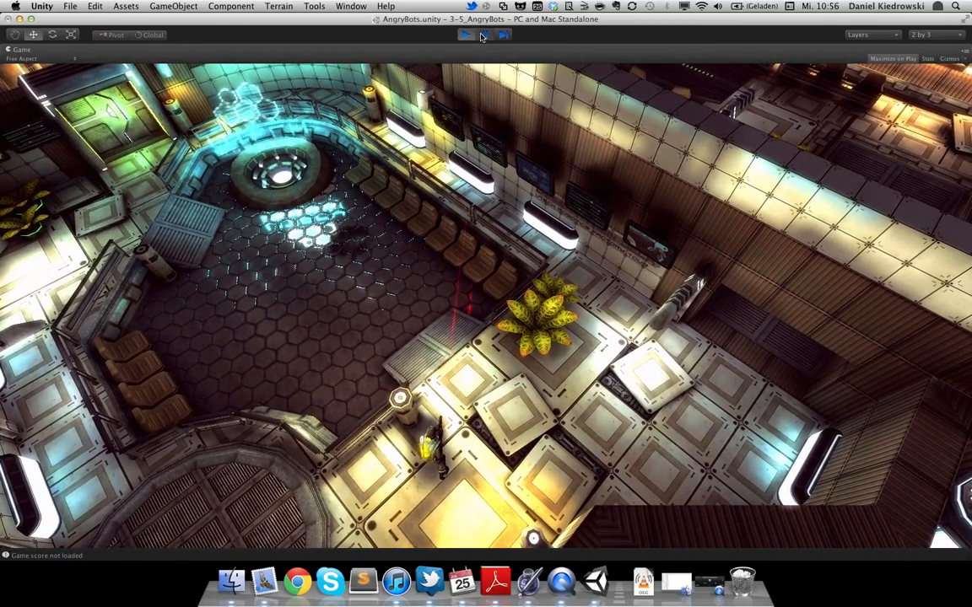
- Pause the running game and select the small barrel beside the rocks in the Scene view
click(483, 36)
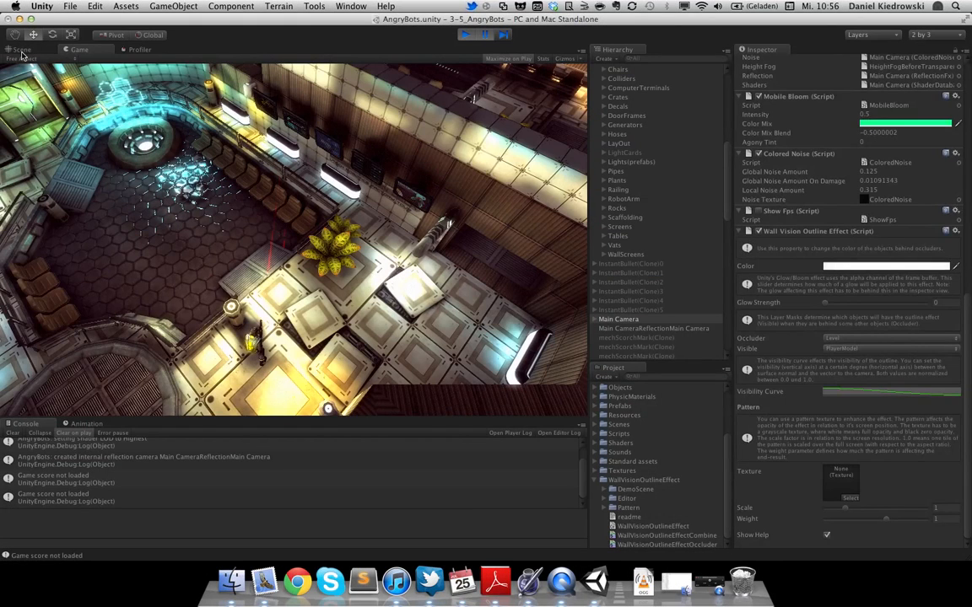
click(21, 52)
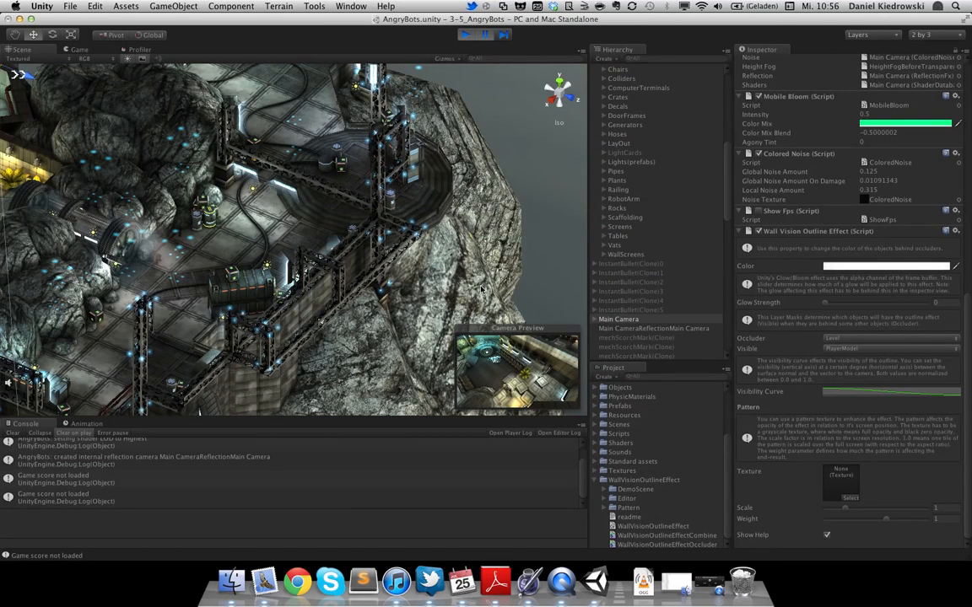
click(213, 221)
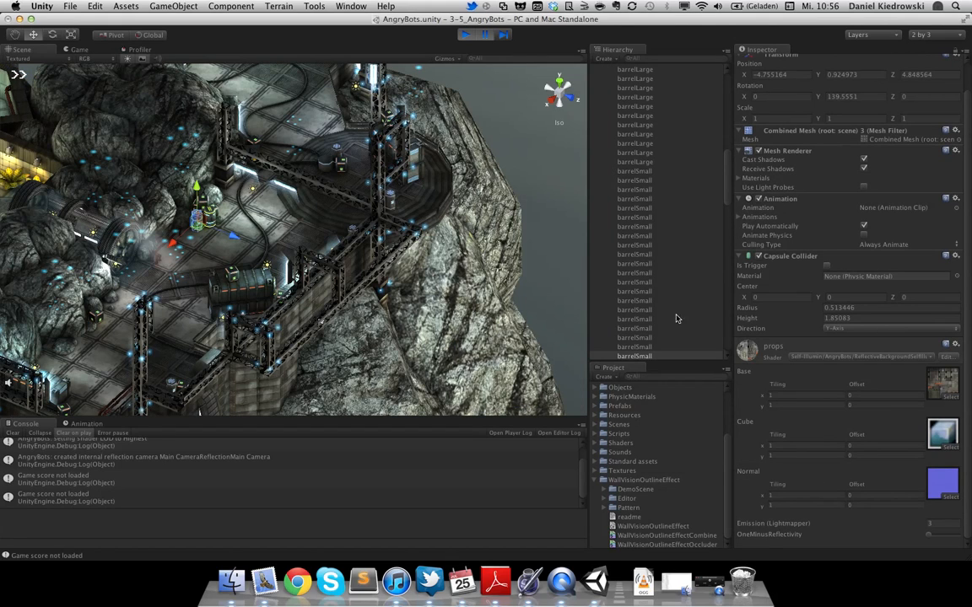
- Collapse the Player object in the hierarchy and select the Main Camera
scroll(627, 171, down, 15)
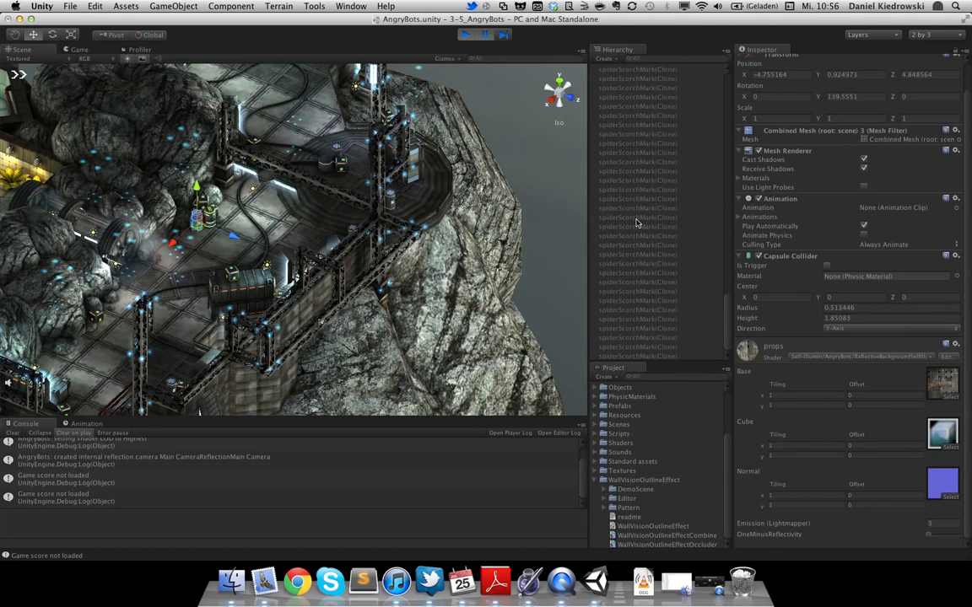
scroll(650, 281, up, 5)
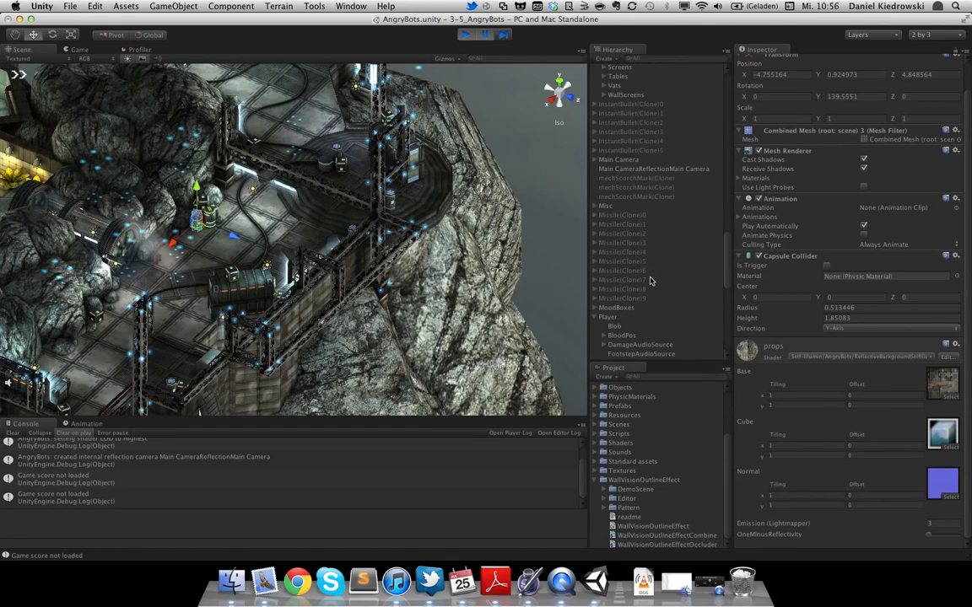
click(595, 318)
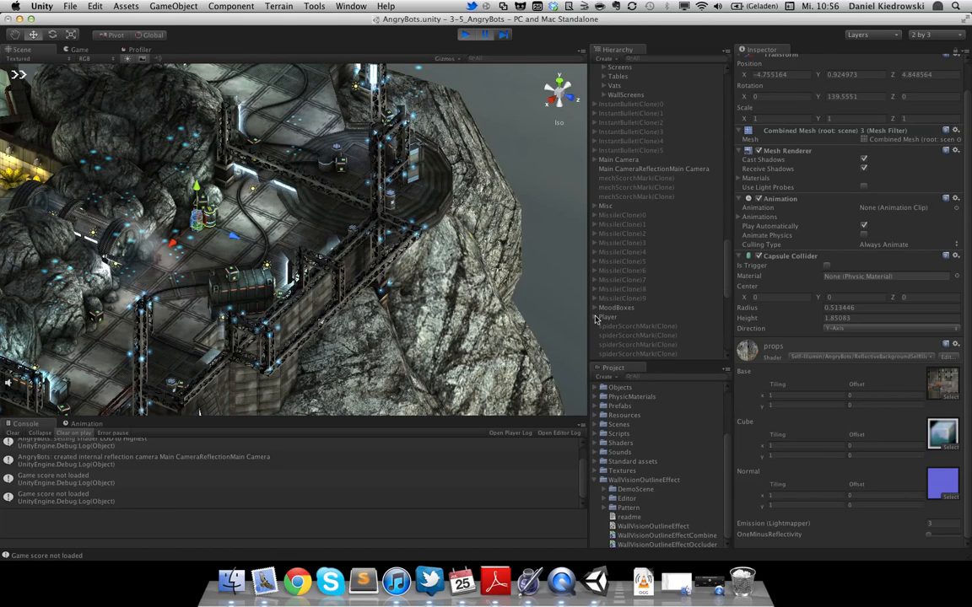
click(619, 160)
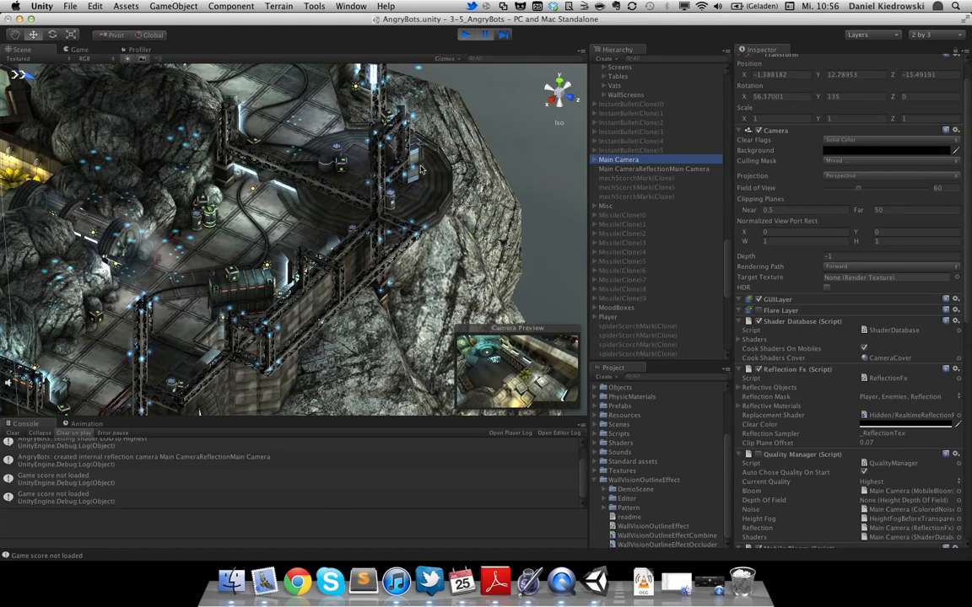
- Switch the Scene view to perspective and bring the player beside the barrel in the hall into close view
key(f)
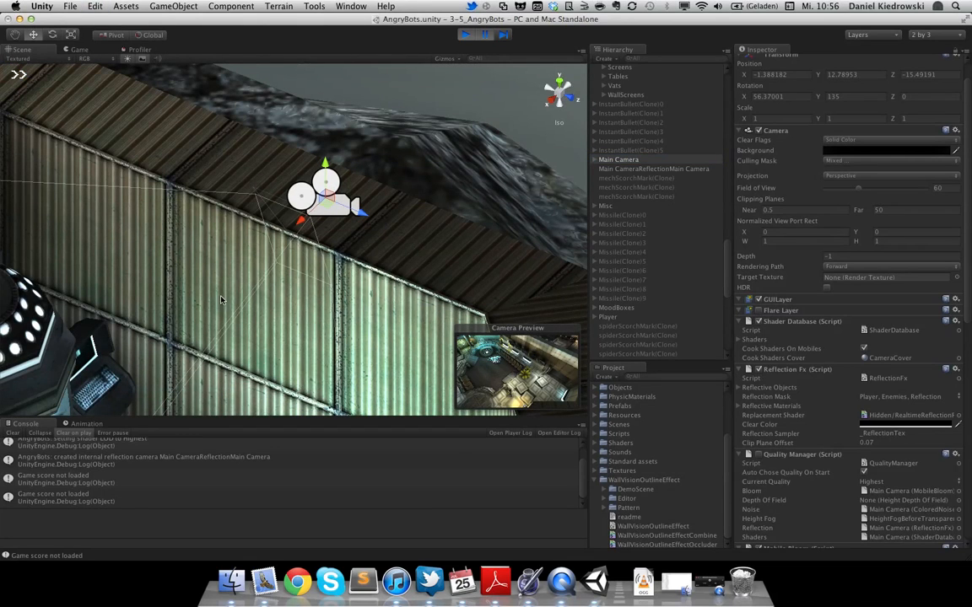
scroll(221, 299, down, 10)
scroll(221, 300, down, 5)
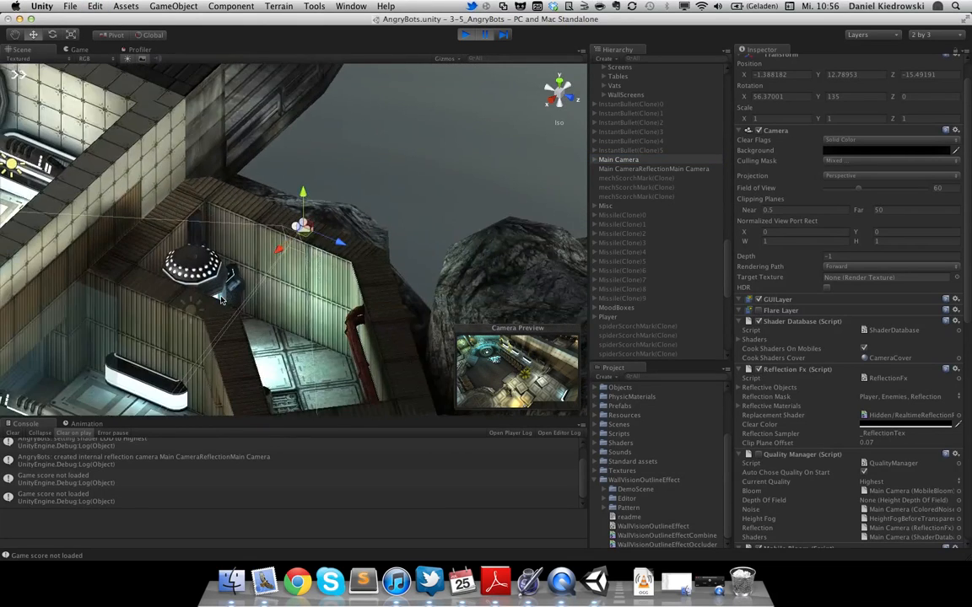
click(13, 35)
drag(196, 359, 270, 146)
drag(247, 190, 327, 145)
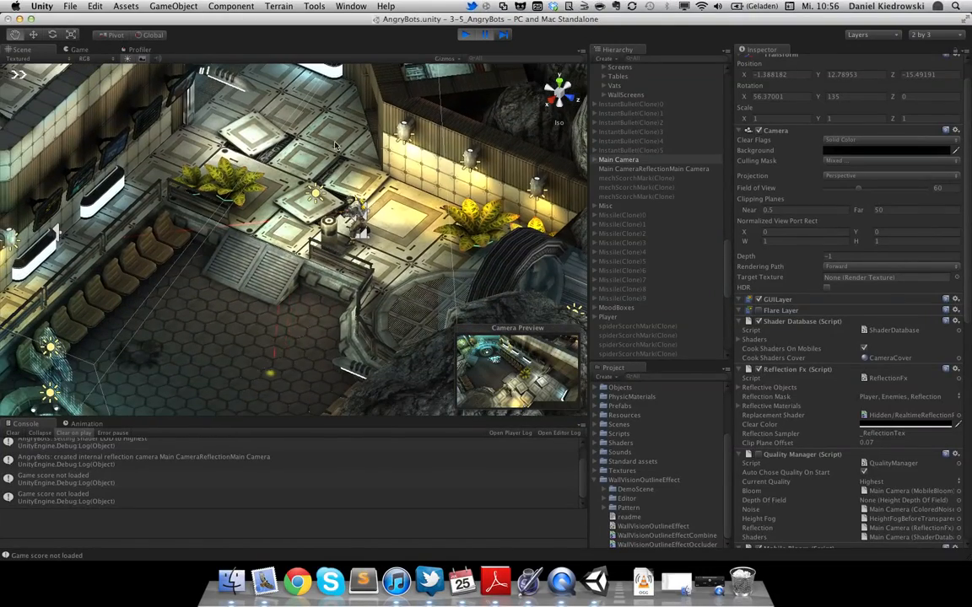
click(558, 94)
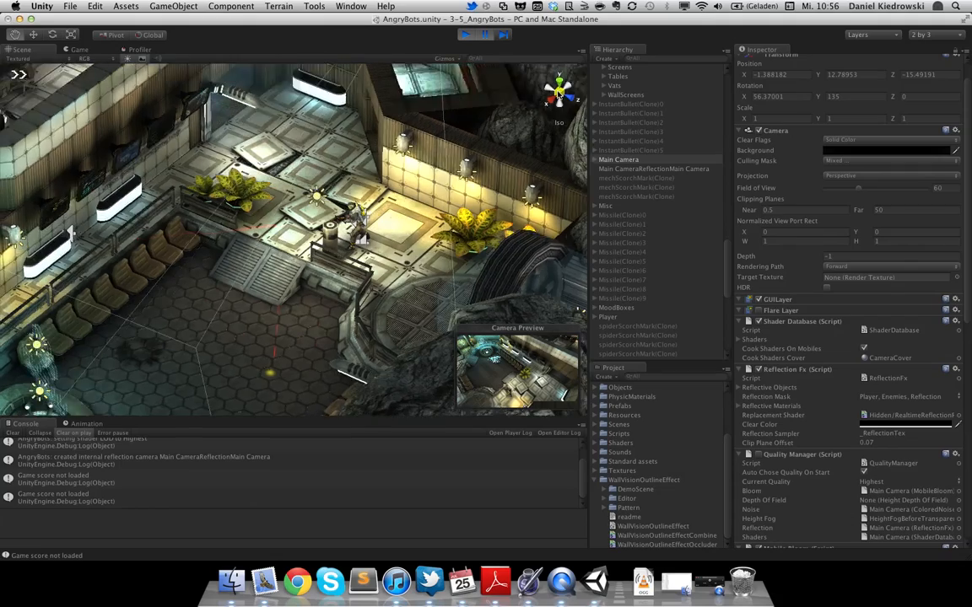
click(558, 95)
scroll(352, 222, down, 3)
scroll(351, 222, up, 5)
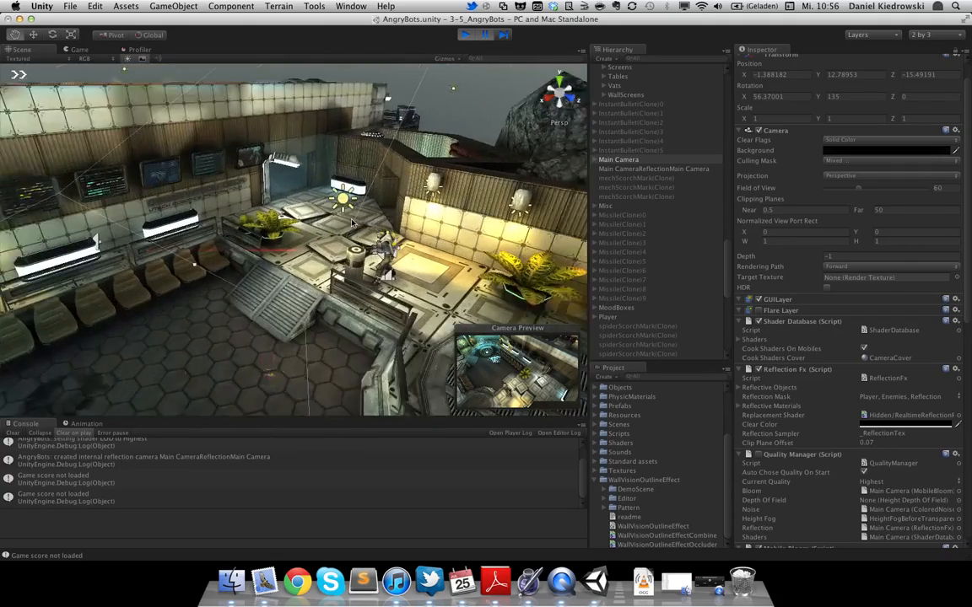
scroll(351, 223, up, 5)
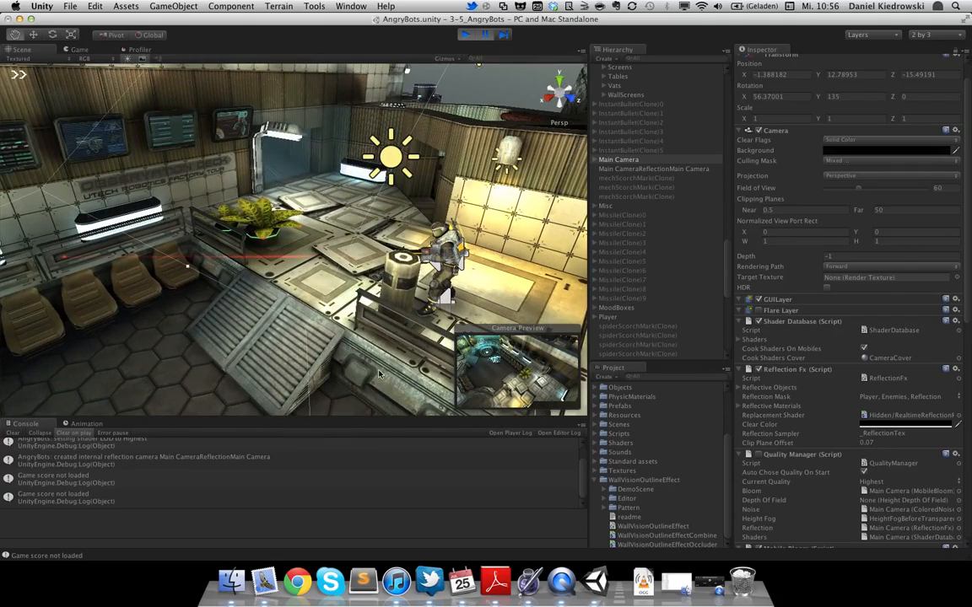
- Align the Main Camera with a low Scene view that looks across the railing at the player behind the barrel
drag(425, 324, 379, 101)
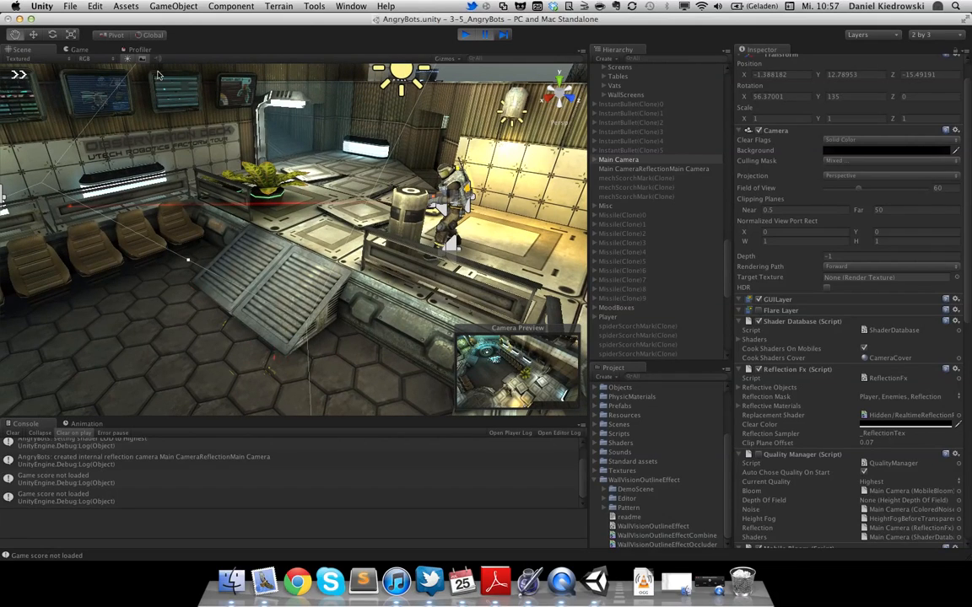
click(46, 32)
click(331, 243)
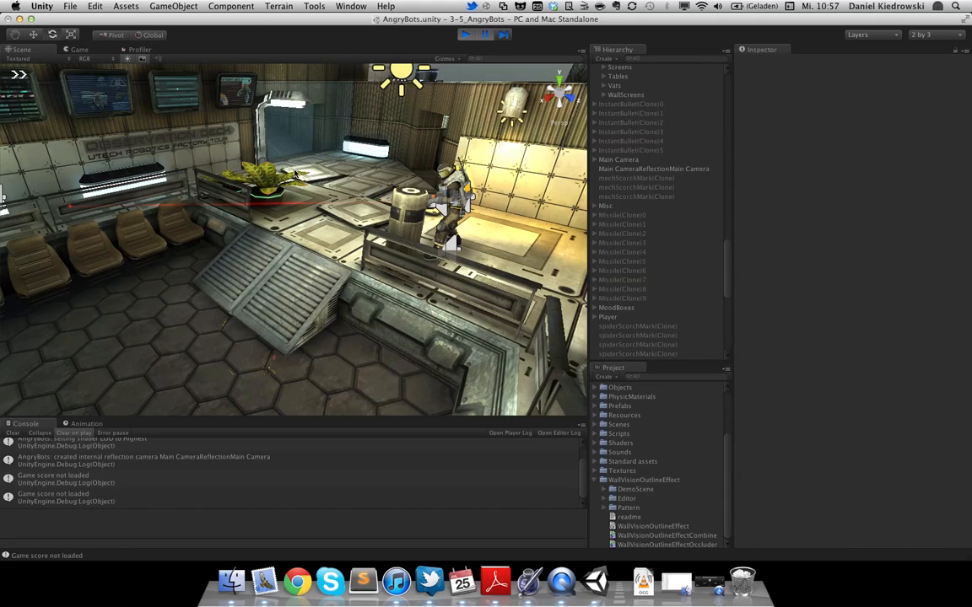
alt+drag(228, 143, 72, 61)
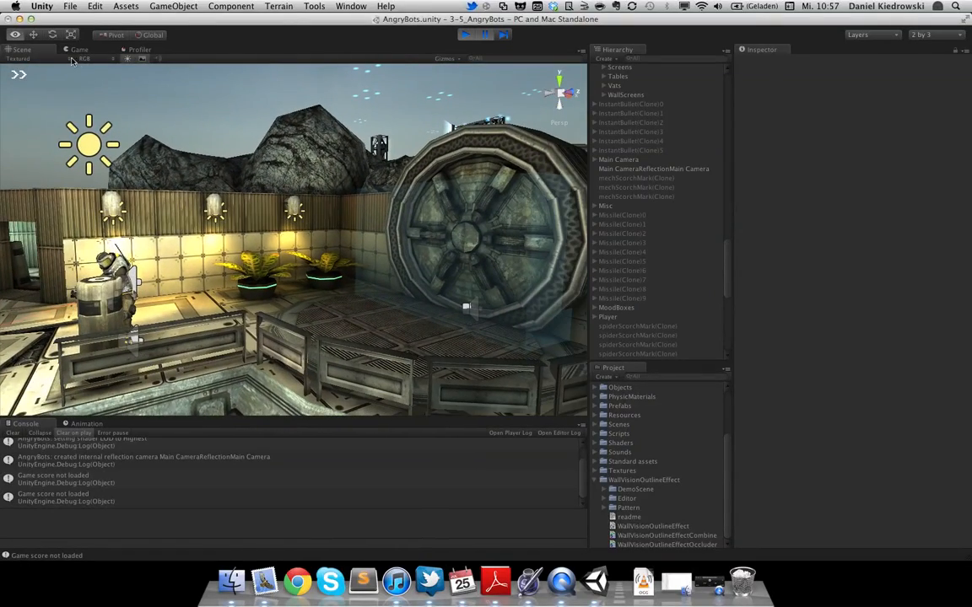
click(13, 30)
drag(109, 250, 432, 243)
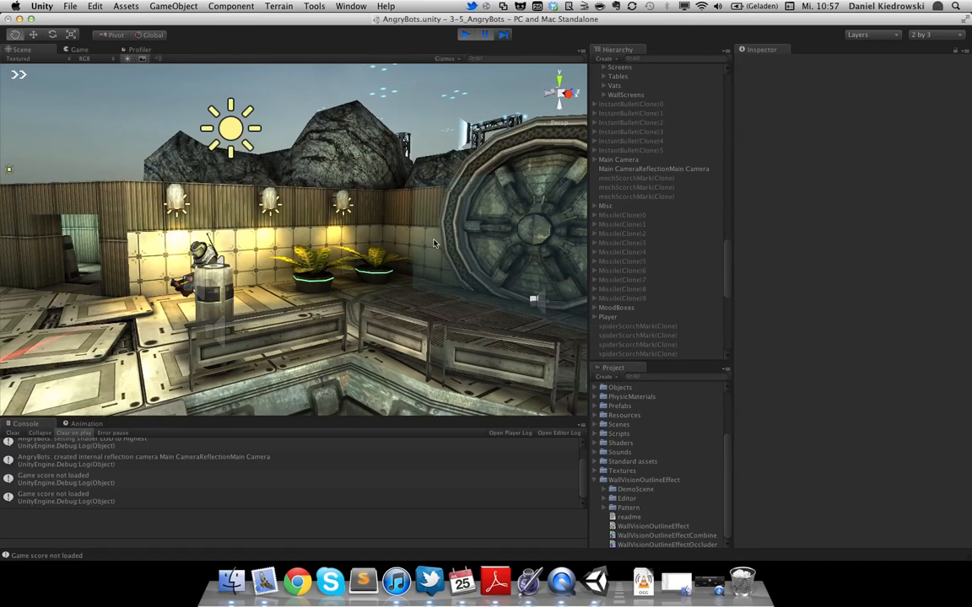
drag(232, 251, 215, 129)
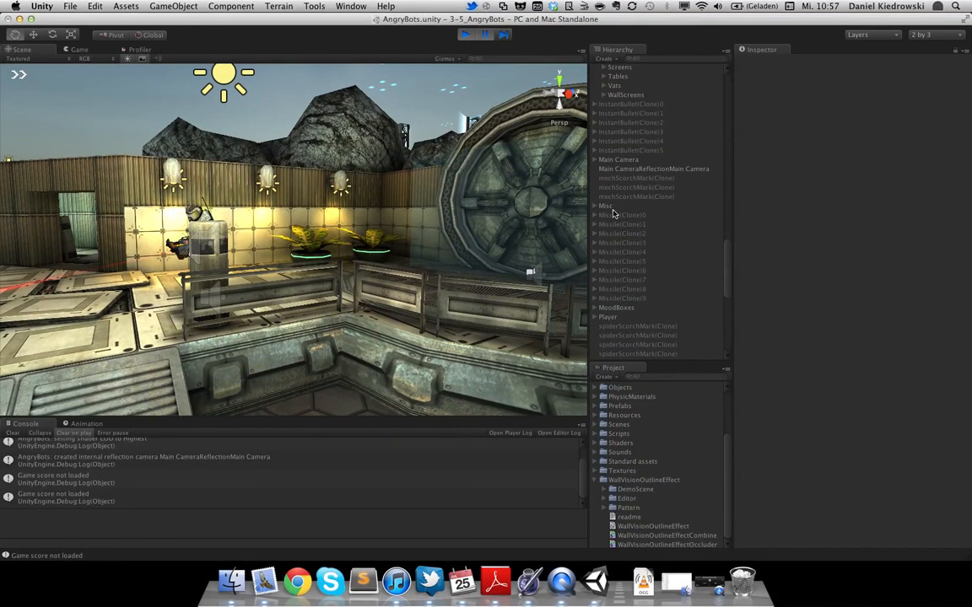
click(616, 161)
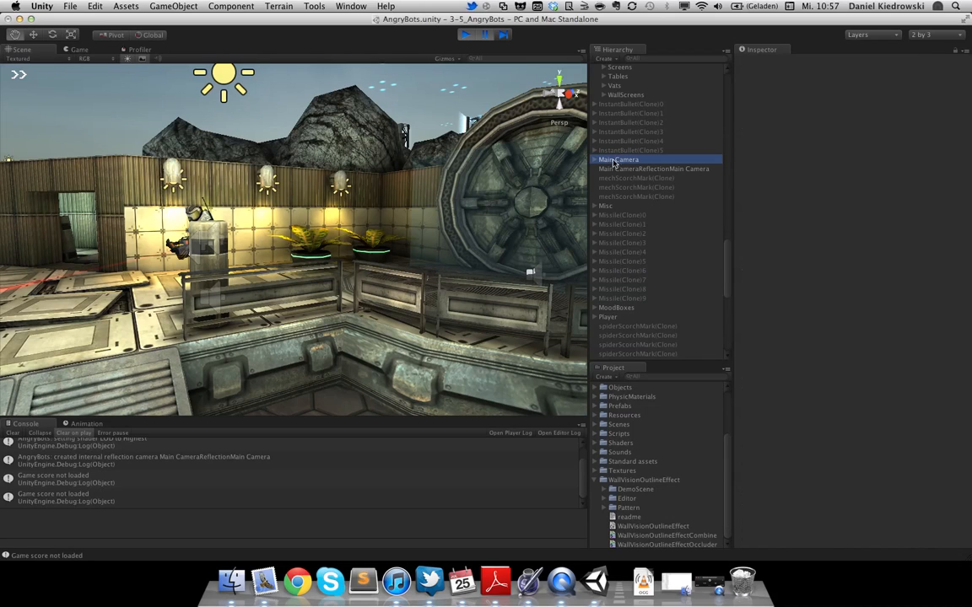
click(173, 6)
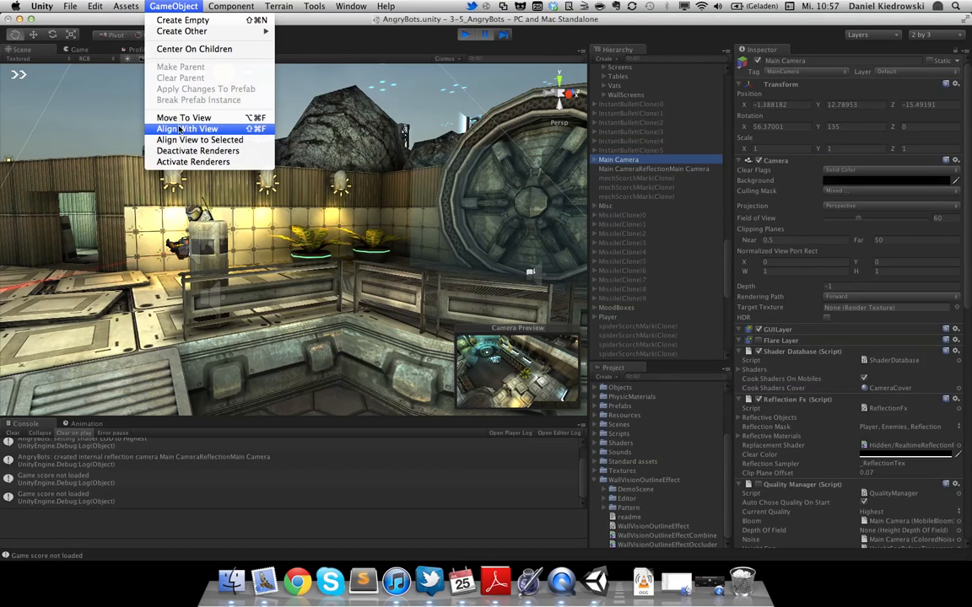
click(179, 129)
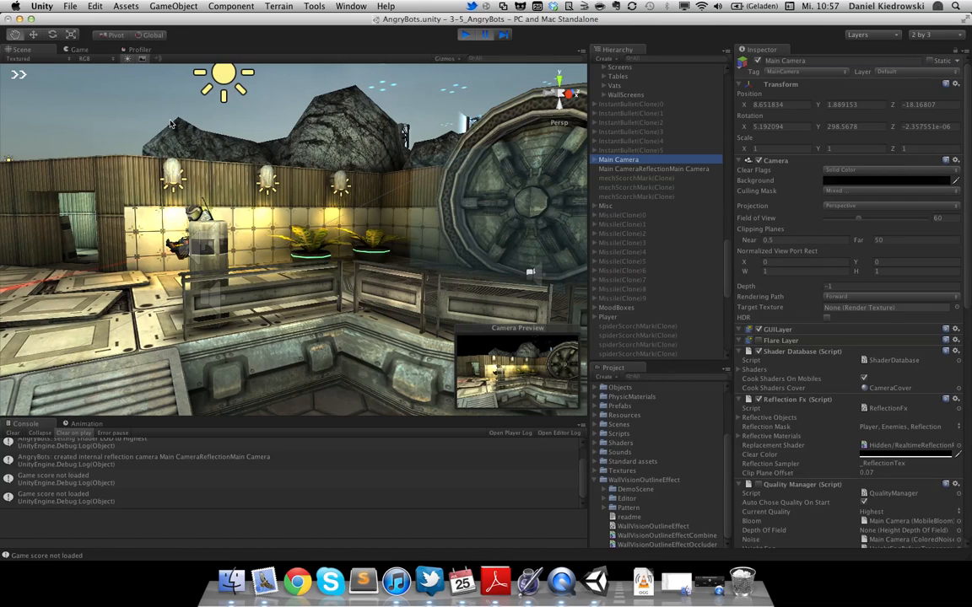
- Using local axes, move the Main Camera closer to the player, to about X 5.79, Y 1.65, Z -17.83
alt+drag(261, 213, 271, 321)
scroll(250, 278, down, 3)
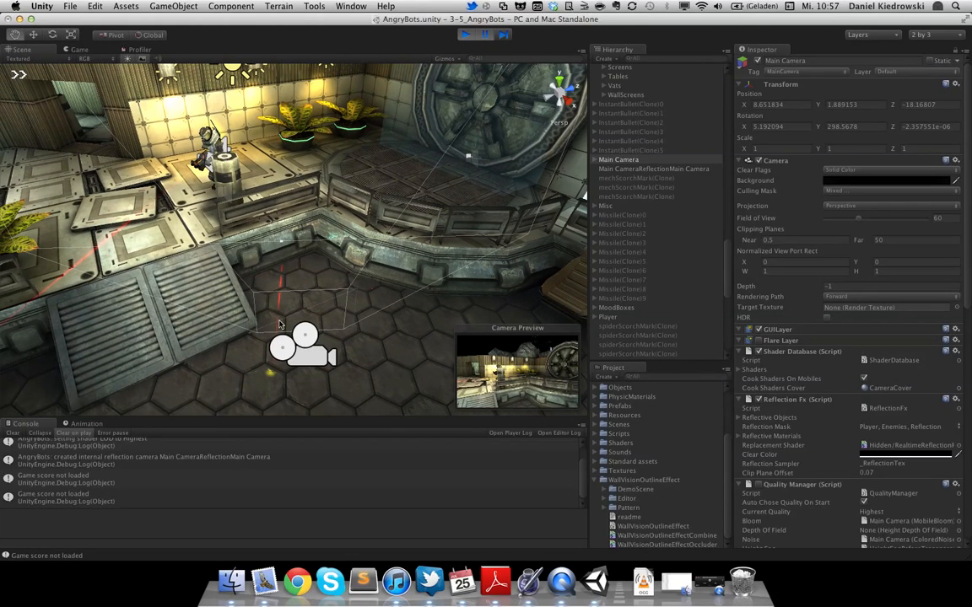
click(601, 160)
key(w)
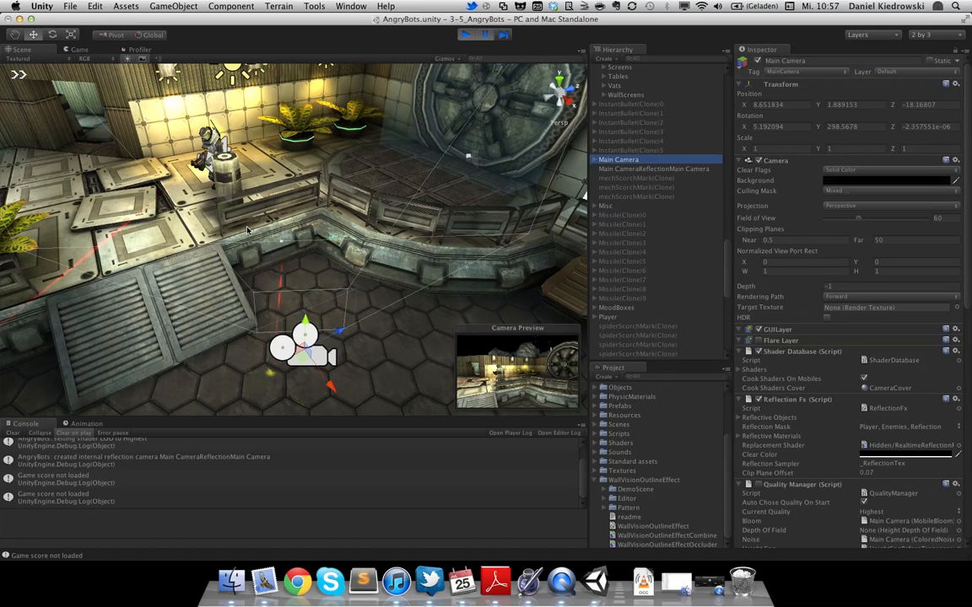
click(118, 35)
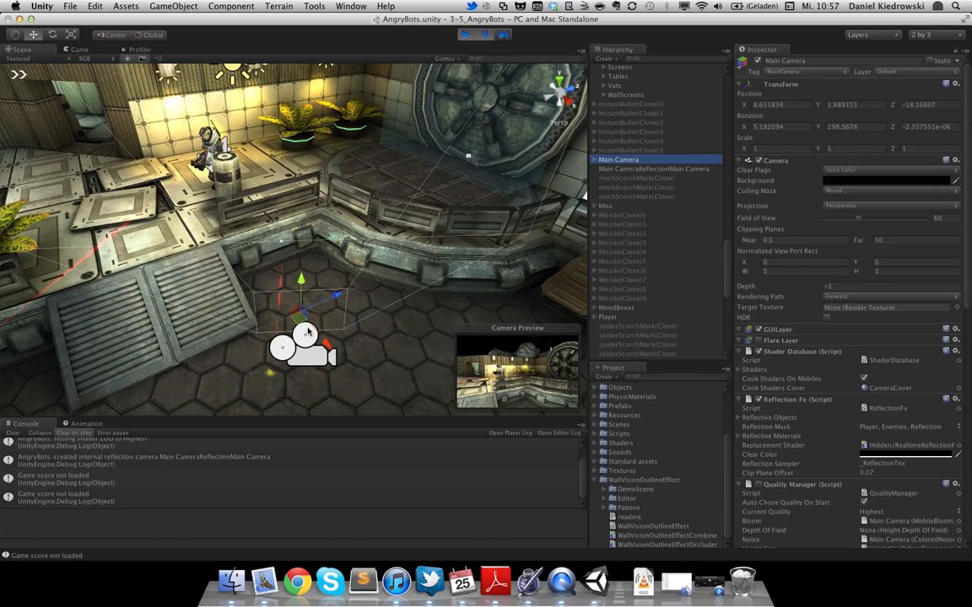
click(151, 36)
click(118, 35)
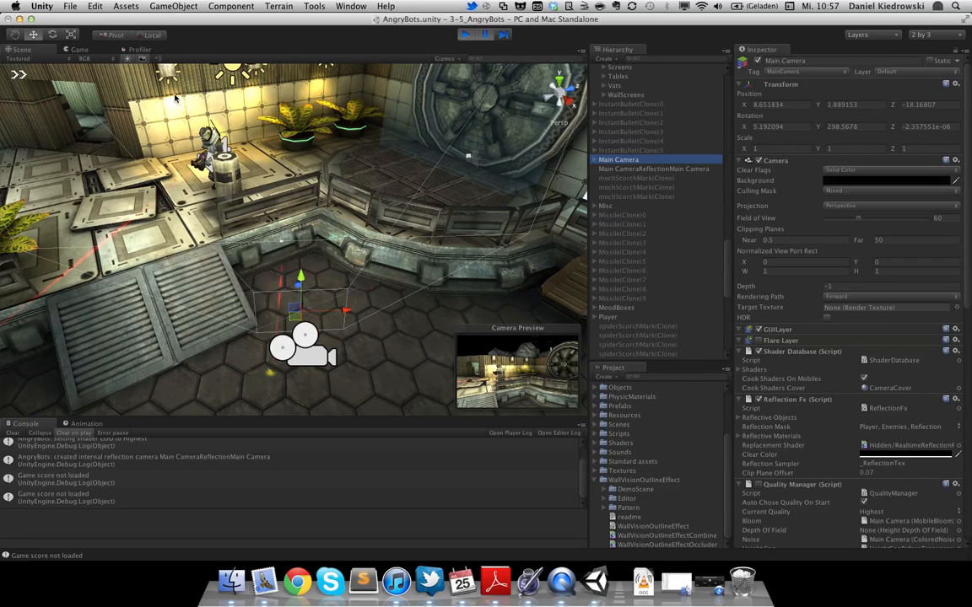
drag(305, 318, 268, 219)
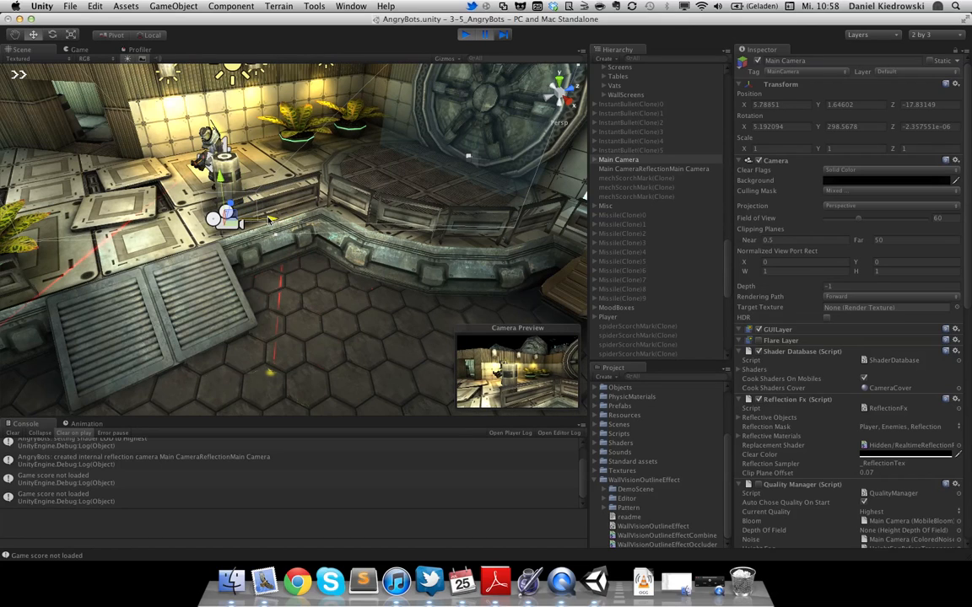
- Show the Game view and set the Wall Vision Outline Effect's Color to green (R 0, G 255, B 62)
click(79, 50)
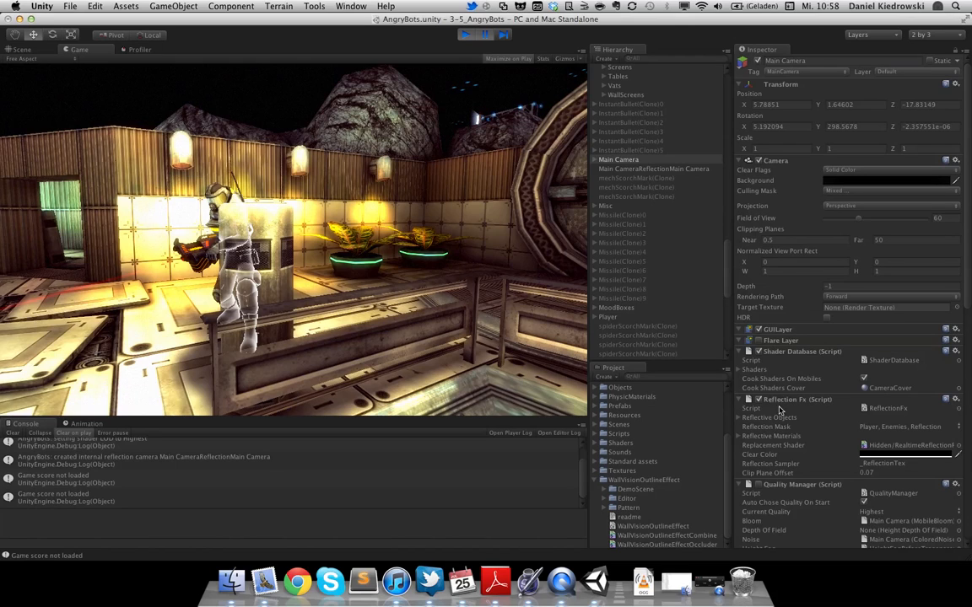
scroll(794, 428, down, 10)
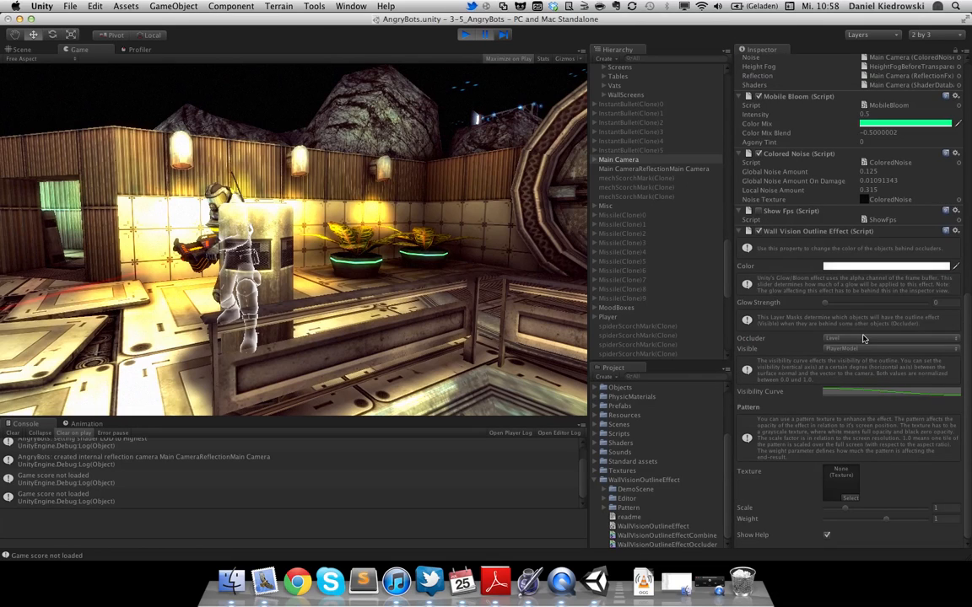
click(842, 268)
mouse_move(675, 333)
mouse_down()
mouse_move(681, 347)
mouse_move(648, 322)
mouse_move(702, 322)
mouse_move(710, 330)
mouse_move(692, 351)
mouse_move(702, 301)
mouse_up()
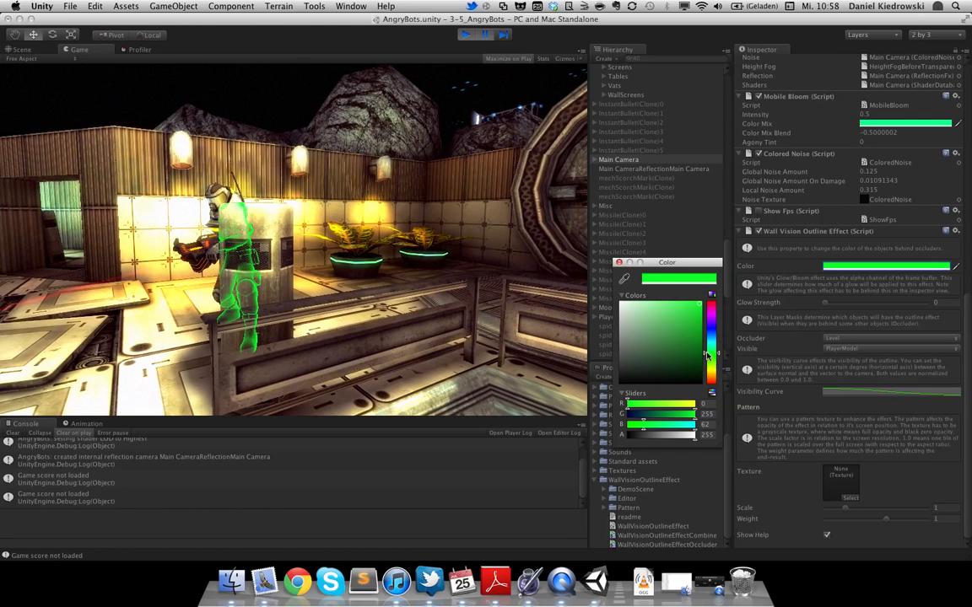
click(620, 263)
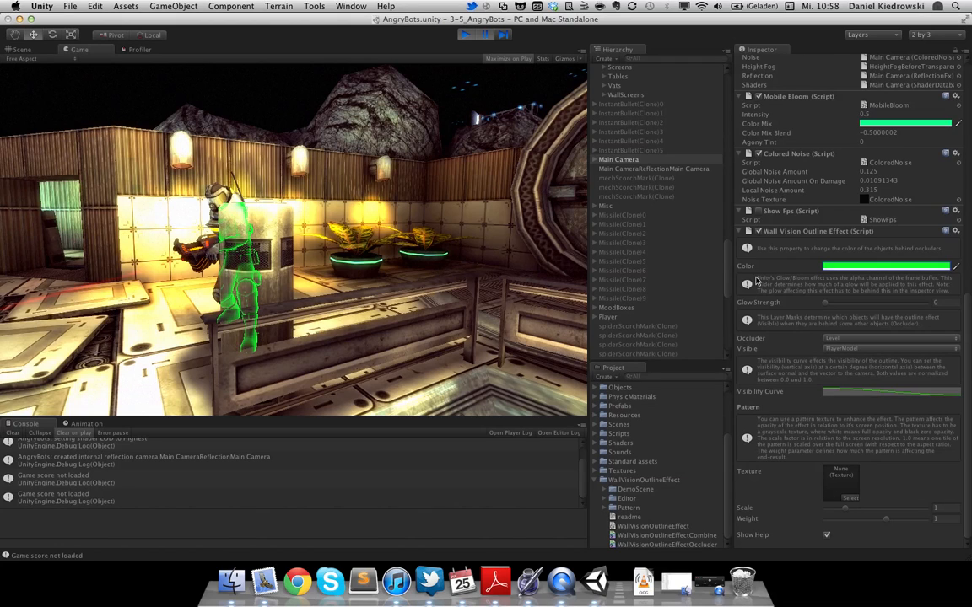
- Try several preset shapes for the effect's Visibility Curve and finish with the full wave preset
click(838, 393)
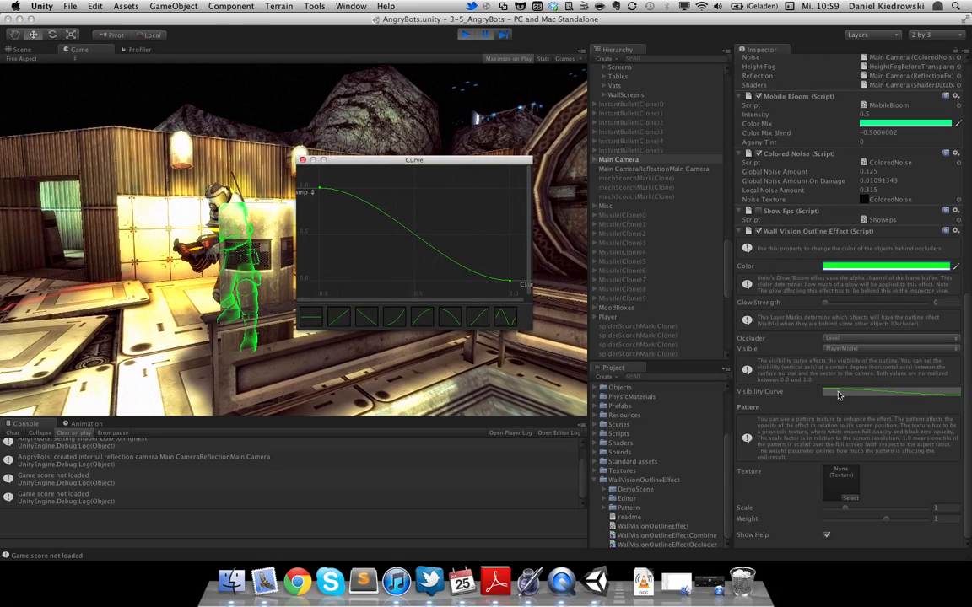
drag(444, 161, 557, 105)
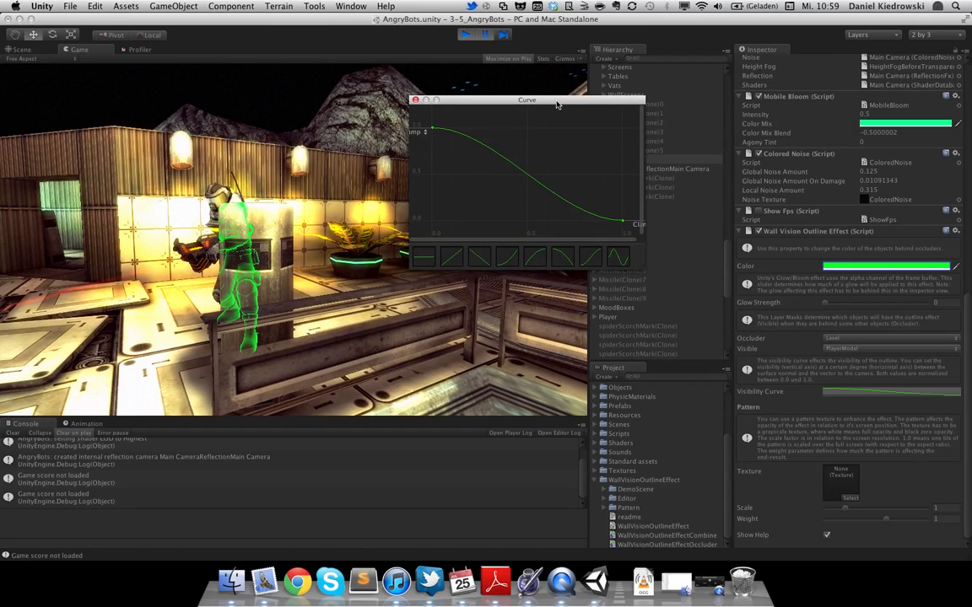
click(538, 257)
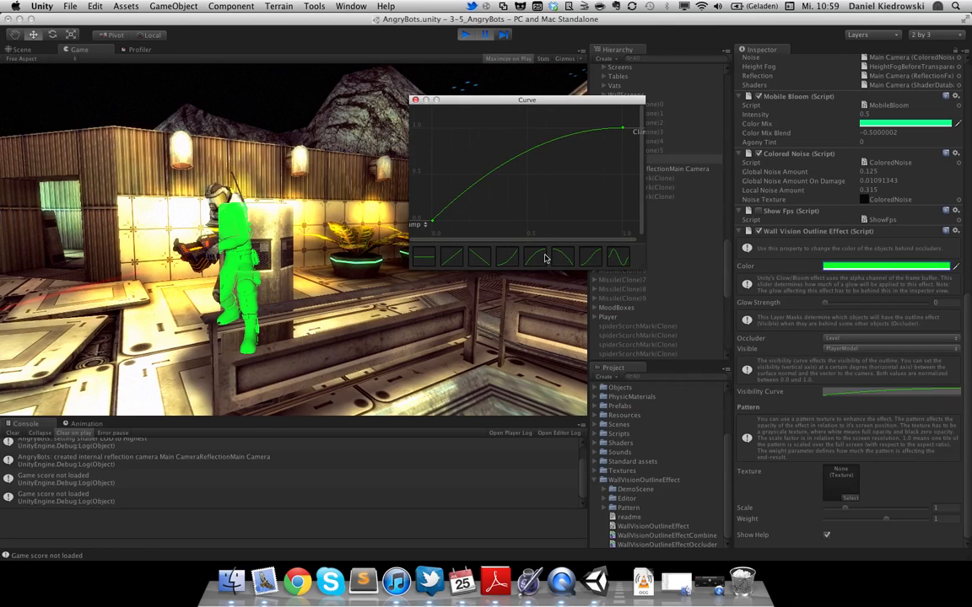
click(560, 258)
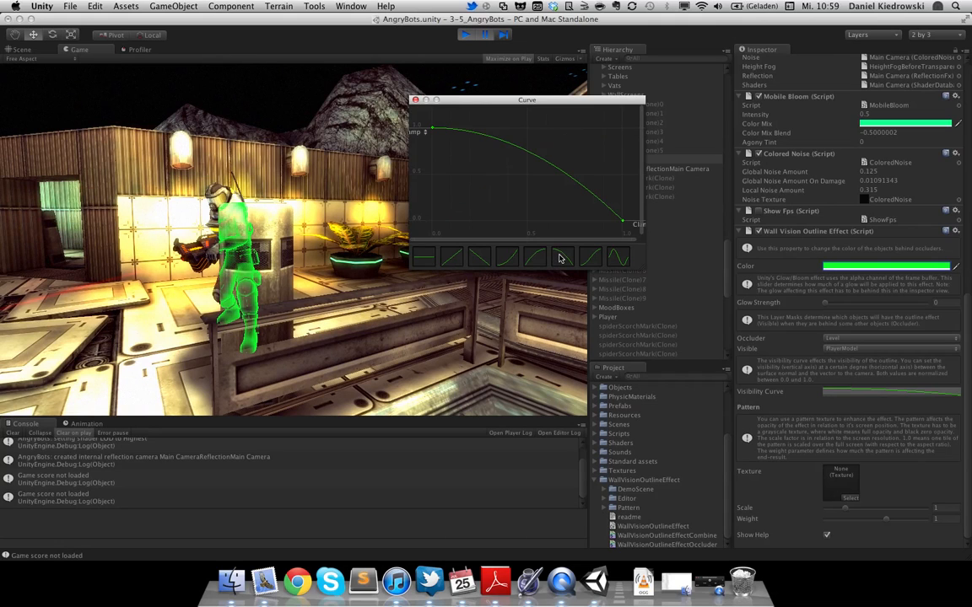
click(588, 257)
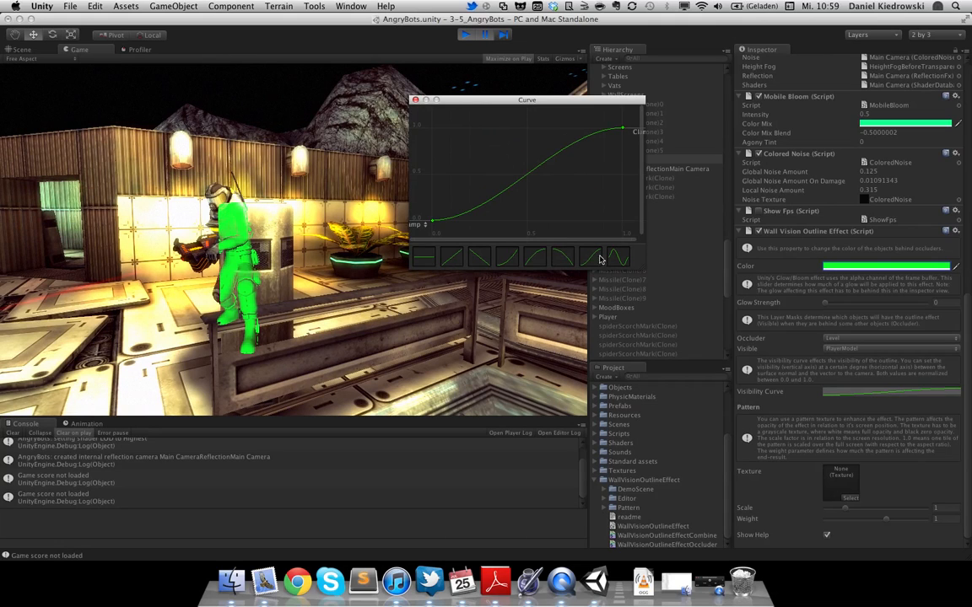
click(617, 258)
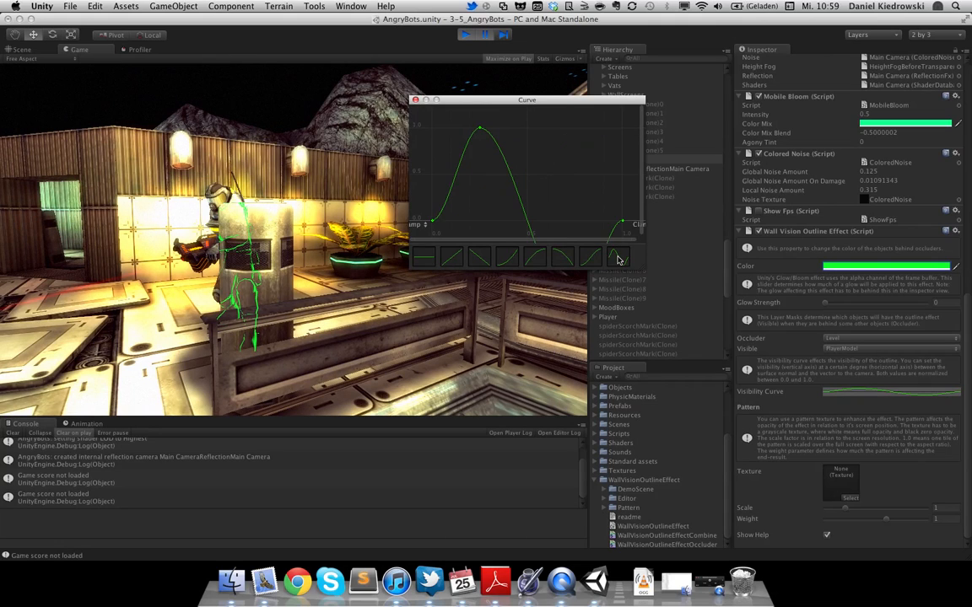
- Reshape the Visibility Curve by moving its two inner keys near the middle, to heights of about 0.2 and 0.65, and close the curve editor
click(479, 128)
drag(479, 128, 473, 175)
scroll(546, 177, down, 3)
scroll(546, 181, down, 5)
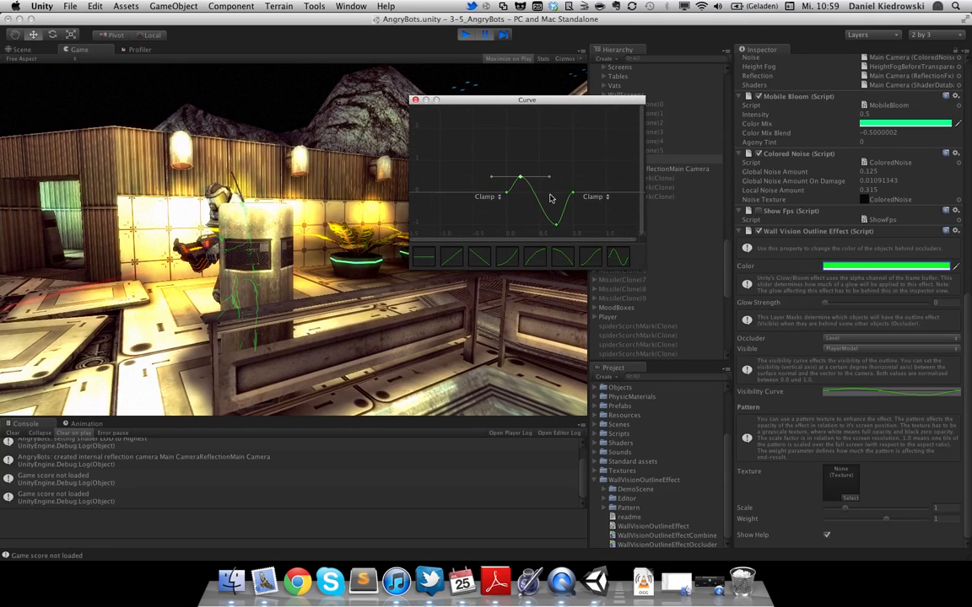
drag(557, 225, 538, 188)
click(521, 178)
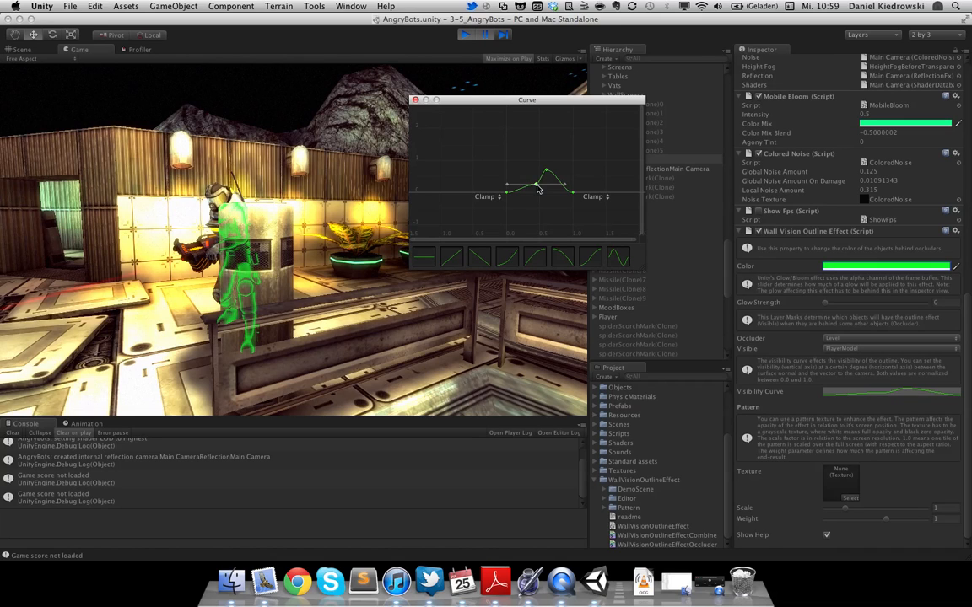
click(416, 100)
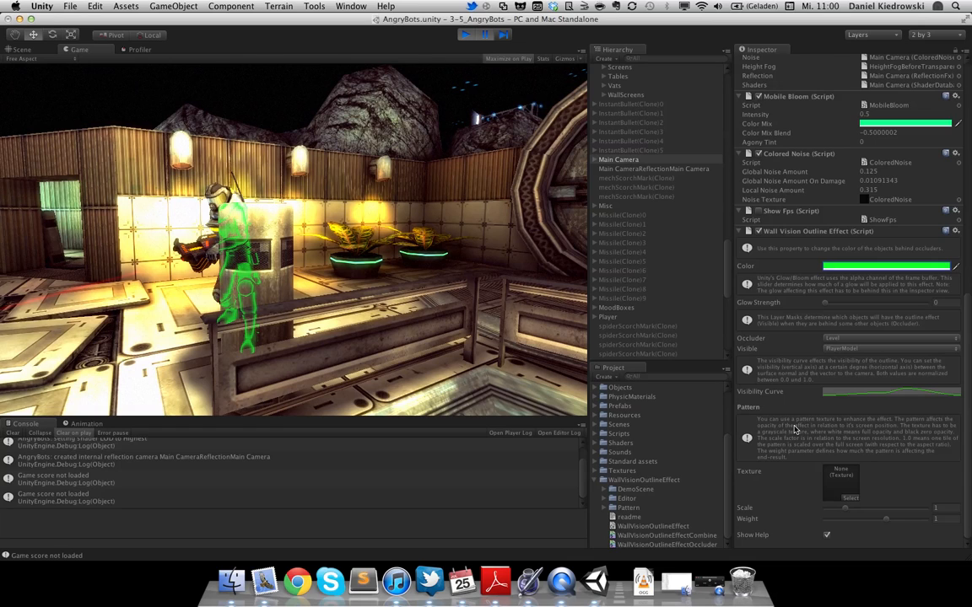
- Assign the Square texture from the texture picker as the Wall Vision Outline Effect's pattern and close the picker
click(850, 499)
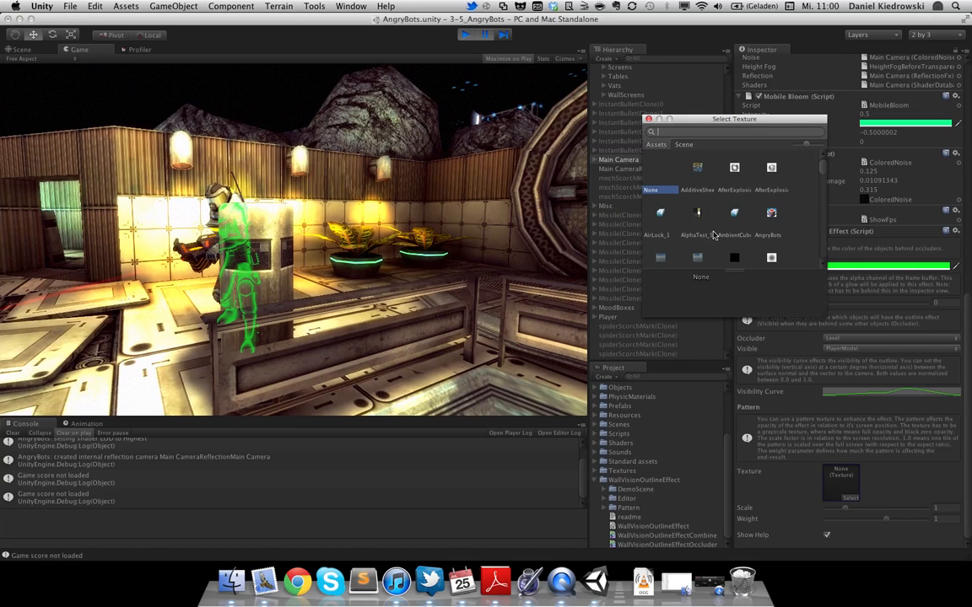
scroll(713, 235, down, 10)
scroll(713, 236, down, 10)
scroll(713, 235, up, 1)
scroll(713, 235, down, 10)
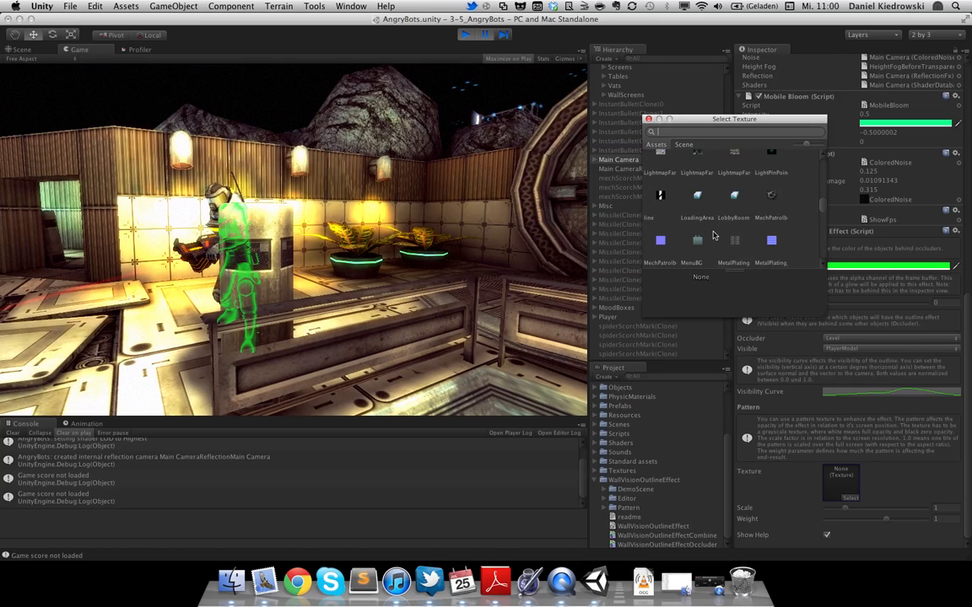
scroll(713, 236, down, 10)
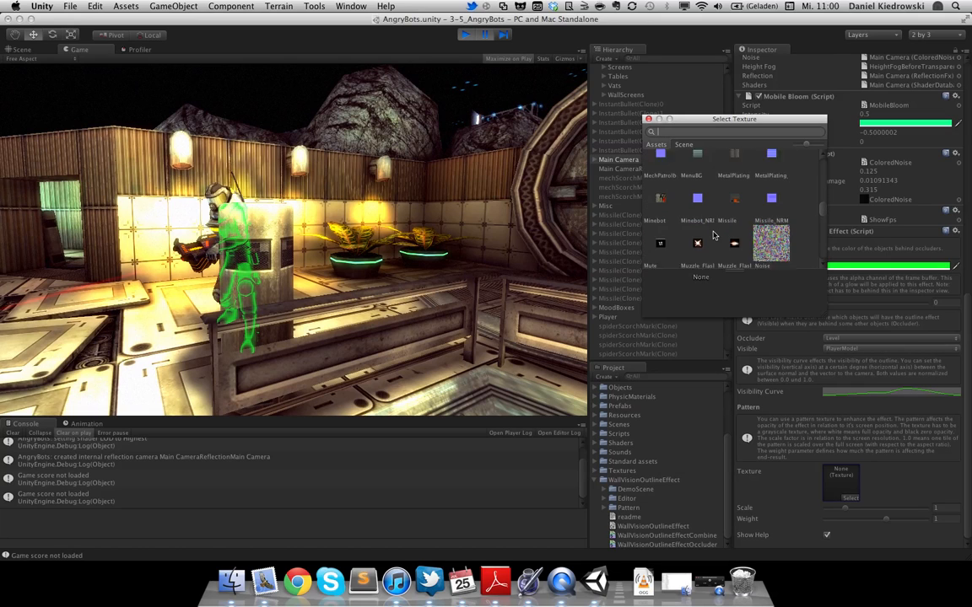
scroll(713, 236, down, 10)
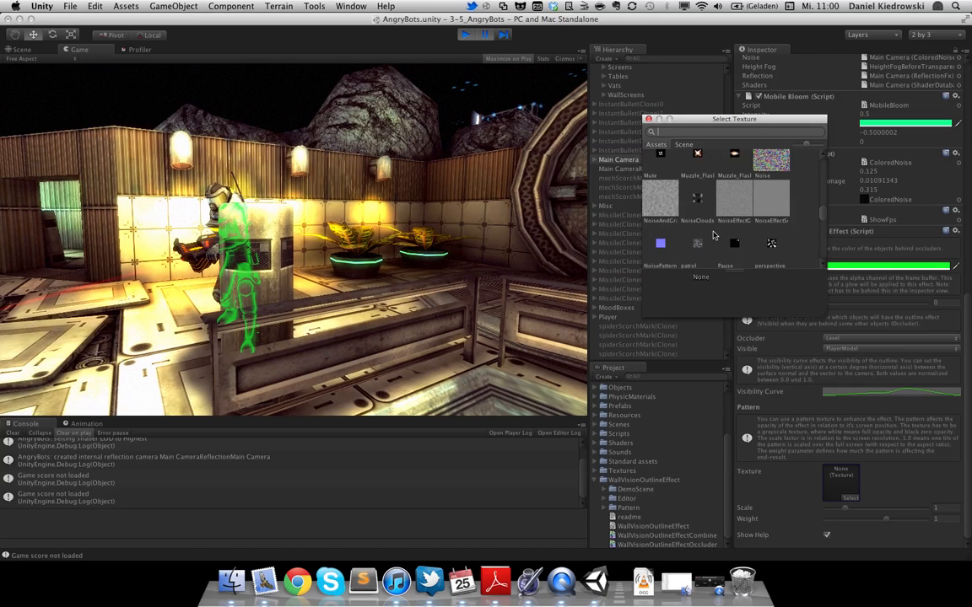
scroll(713, 236, down, 3)
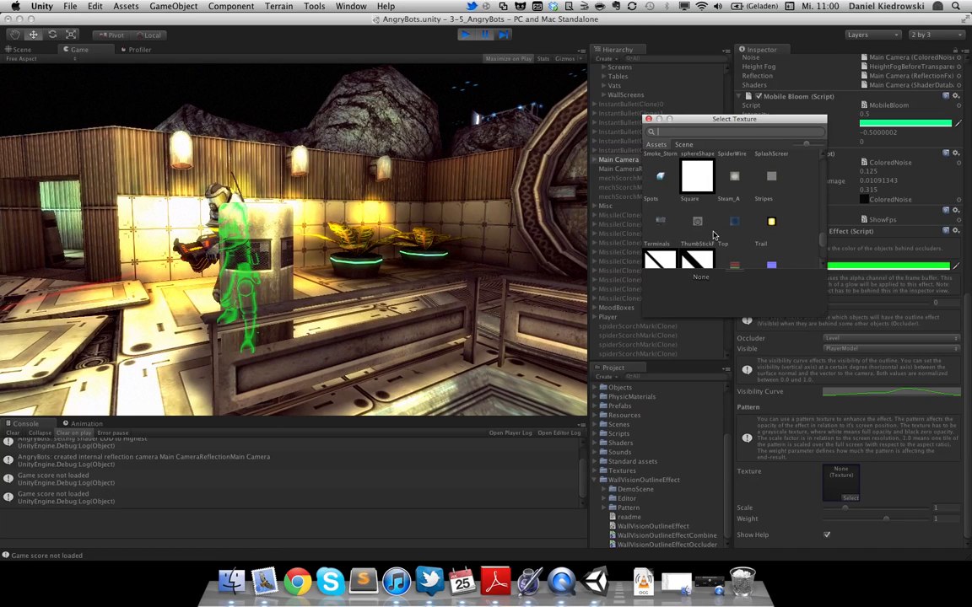
click(699, 182)
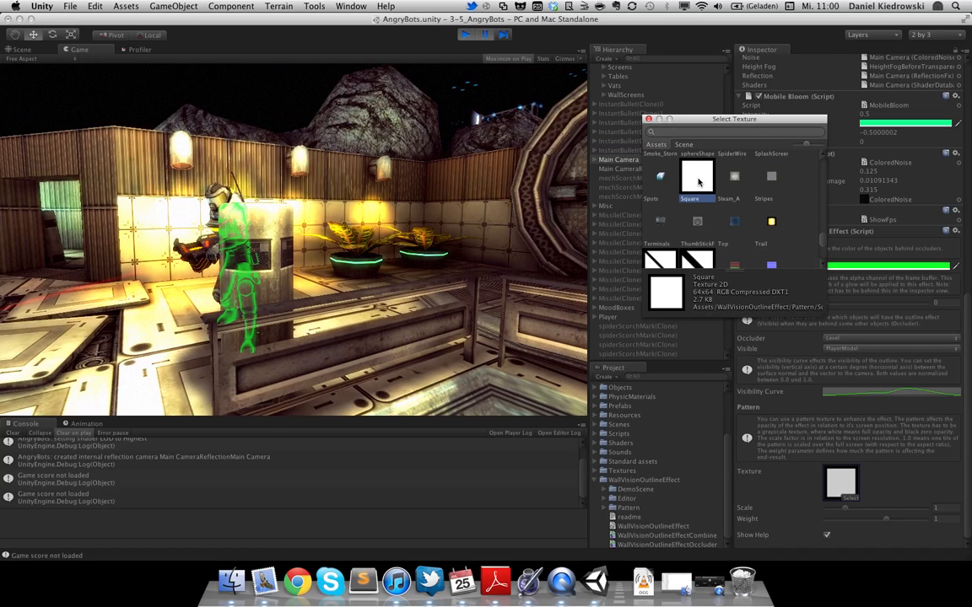
click(648, 119)
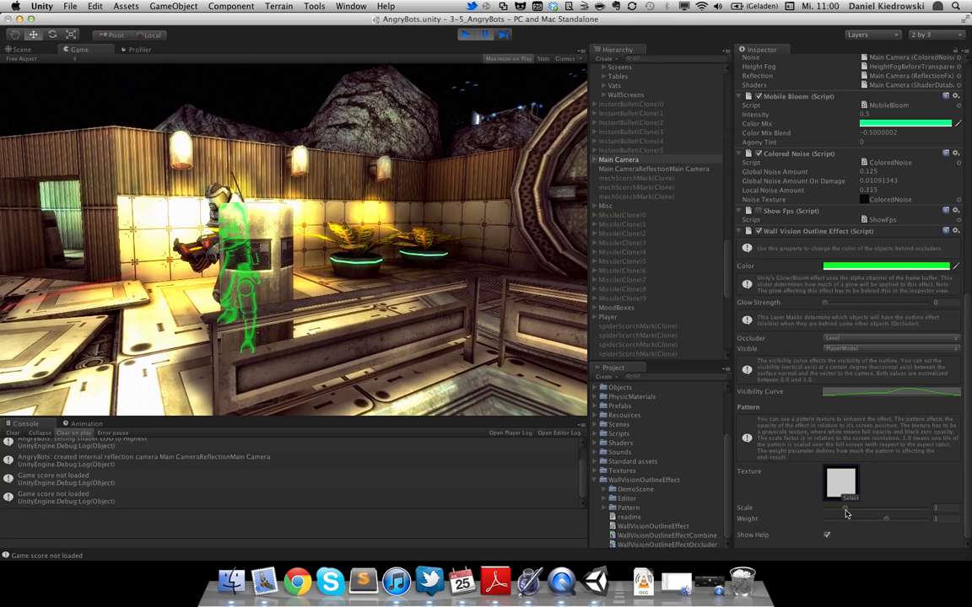
- Reduce the pattern's Scale in stages, trying 0.03, 0.025 and 0.02, down to 0.003
drag(846, 512, 824, 516)
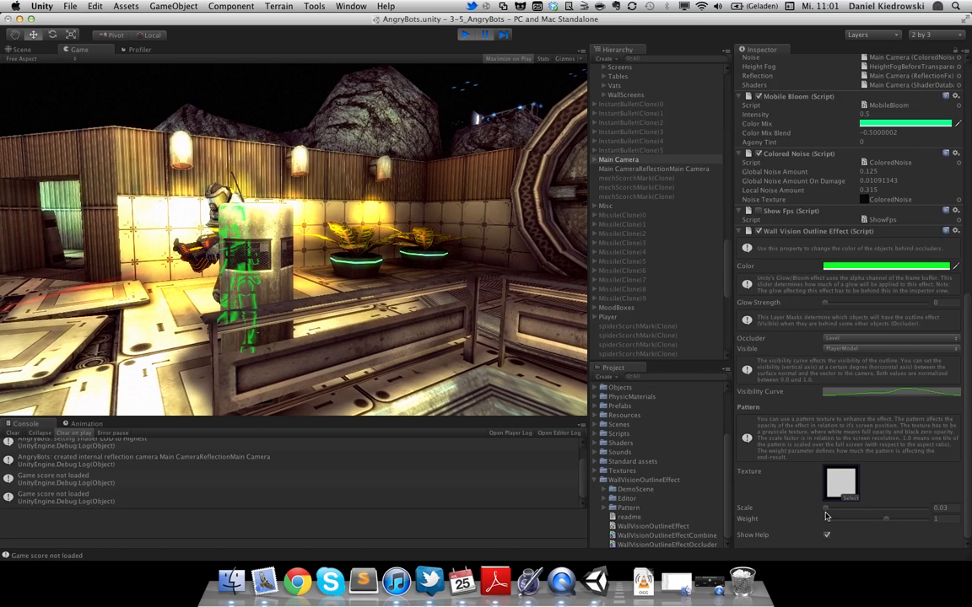
click(946, 509)
text(0.03)
key(BackSpace)
text(25)
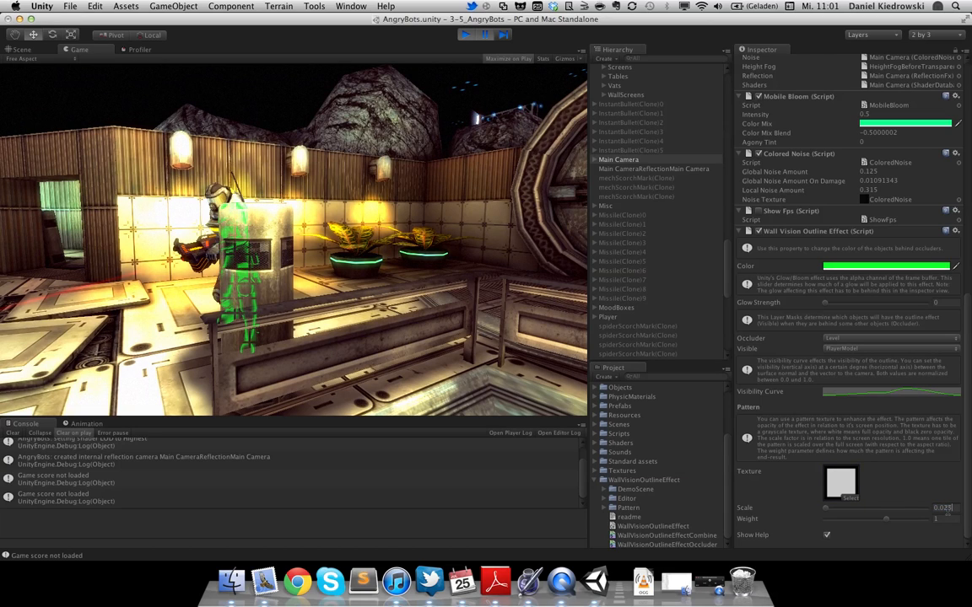
key(BackSpace)
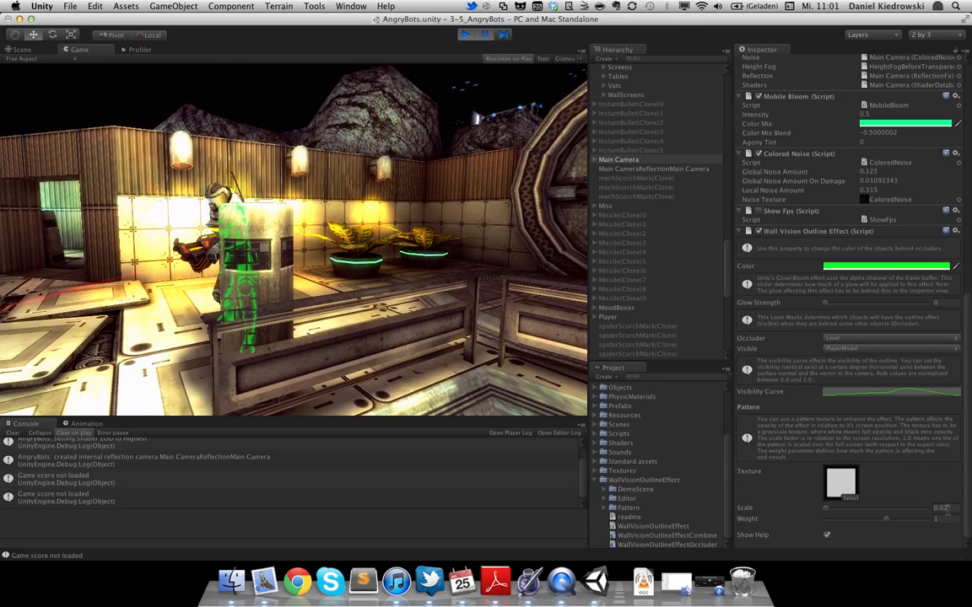
key(BackSpace)
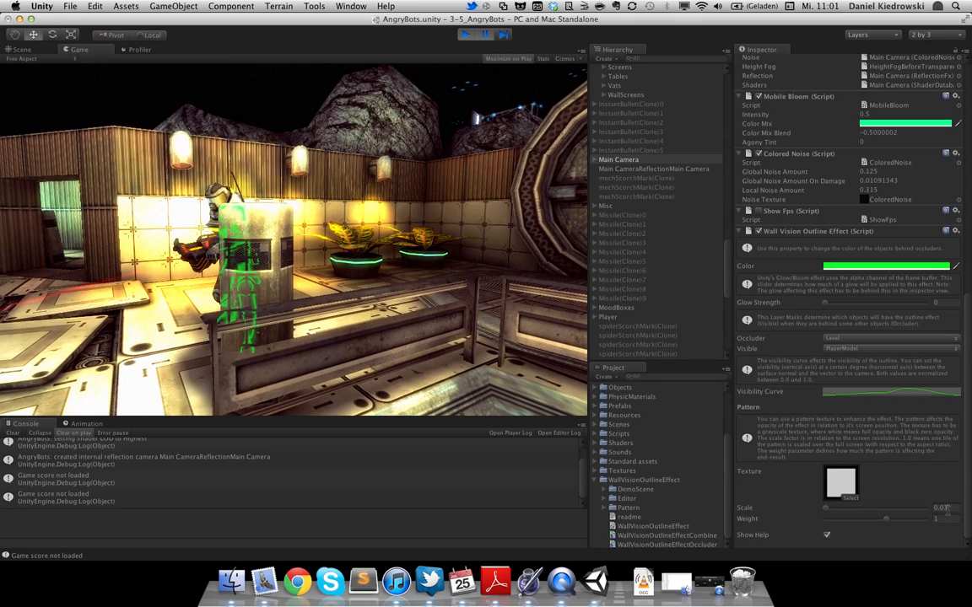
text(03)
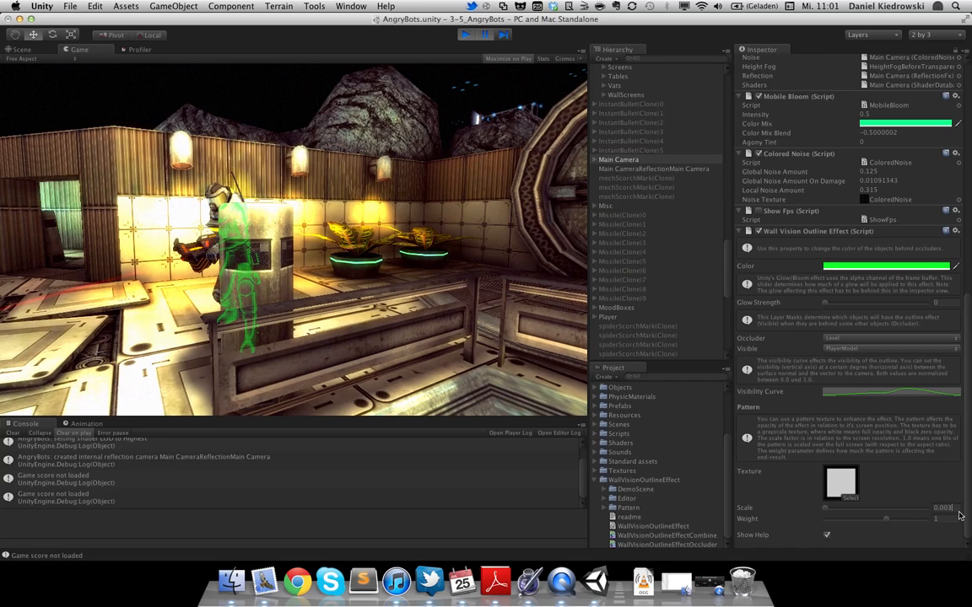
- Fine-tune the pattern's Scale to 0.0035 and lower its Weight to -1.95
key(BackSpace)
text(4)
key(BackSpace)
text(35)
drag(886, 523, 856, 524)
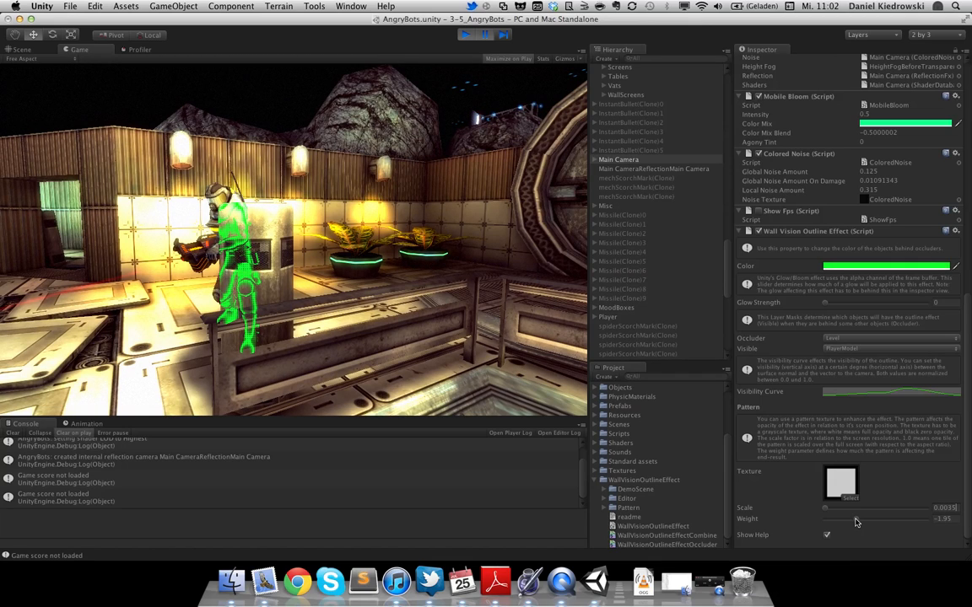
- Change the outline effect's Color to a saturated yellow, about R 249, G 227, B 17, and close the color picker
click(862, 269)
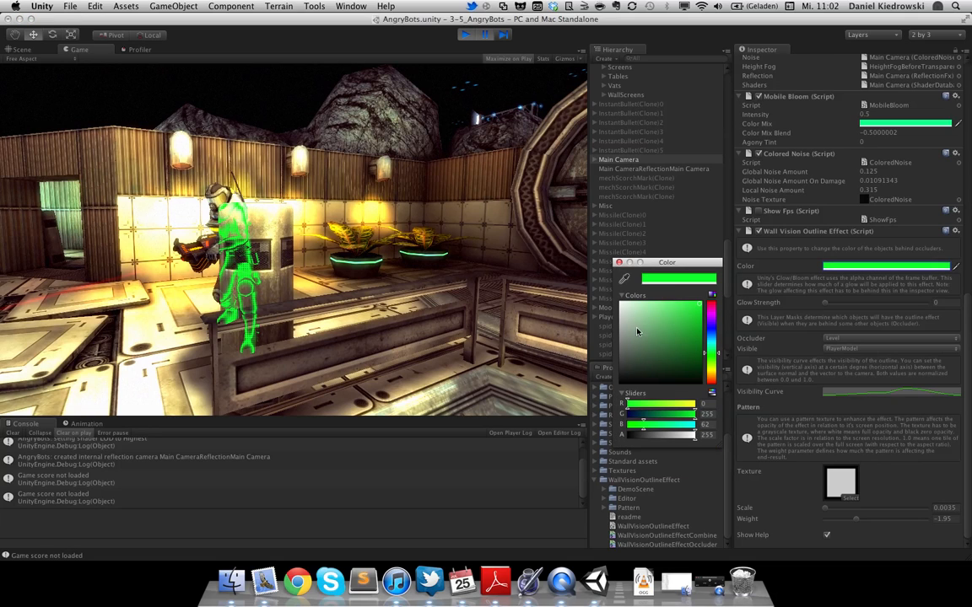
drag(685, 347, 652, 297)
click(717, 377)
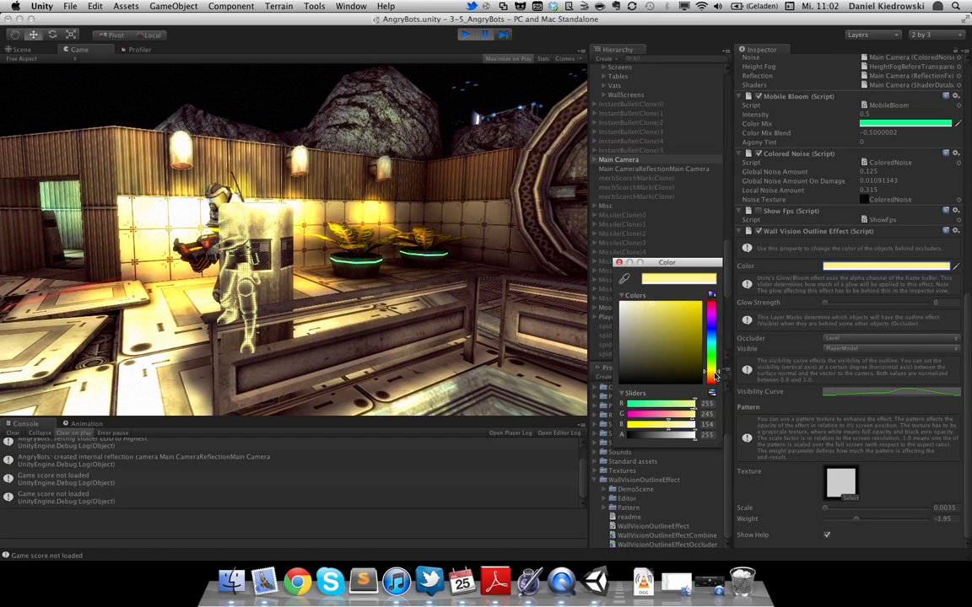
drag(647, 310, 702, 301)
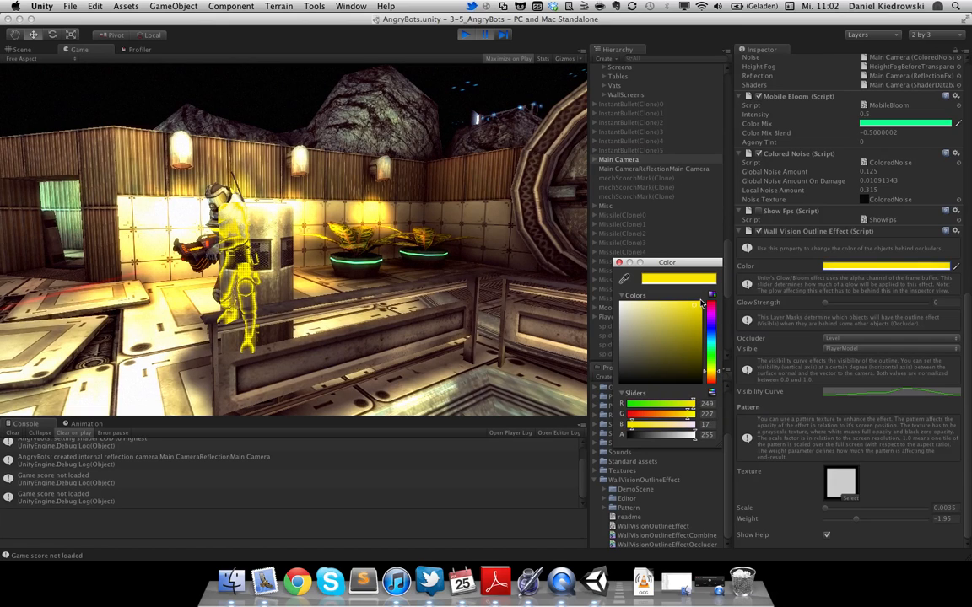
click(619, 263)
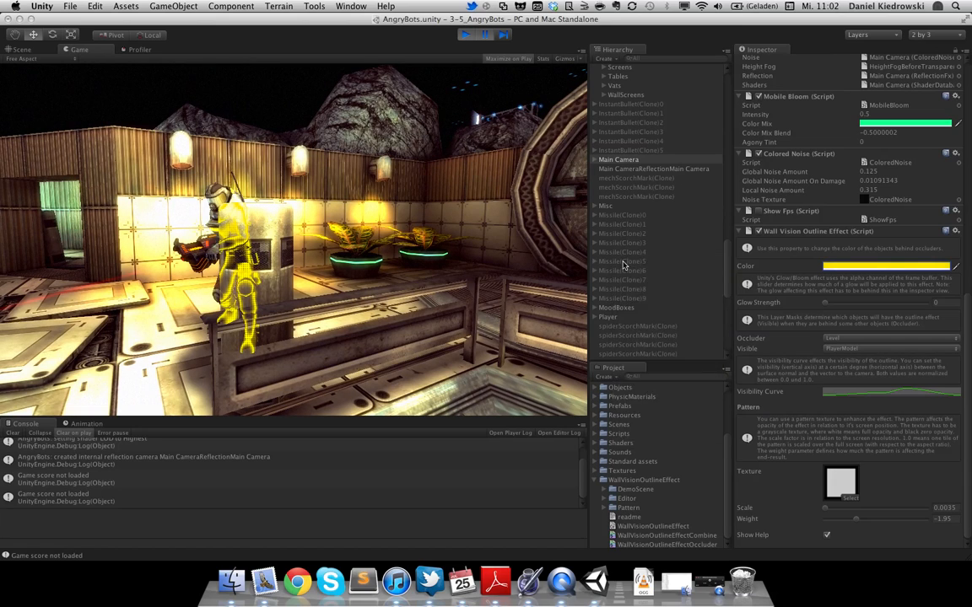
- Try several Visibility Curve presets, finish with the one that falls increasingly steeply to zero at 1.0, and close the curve editor
click(856, 391)
click(513, 255)
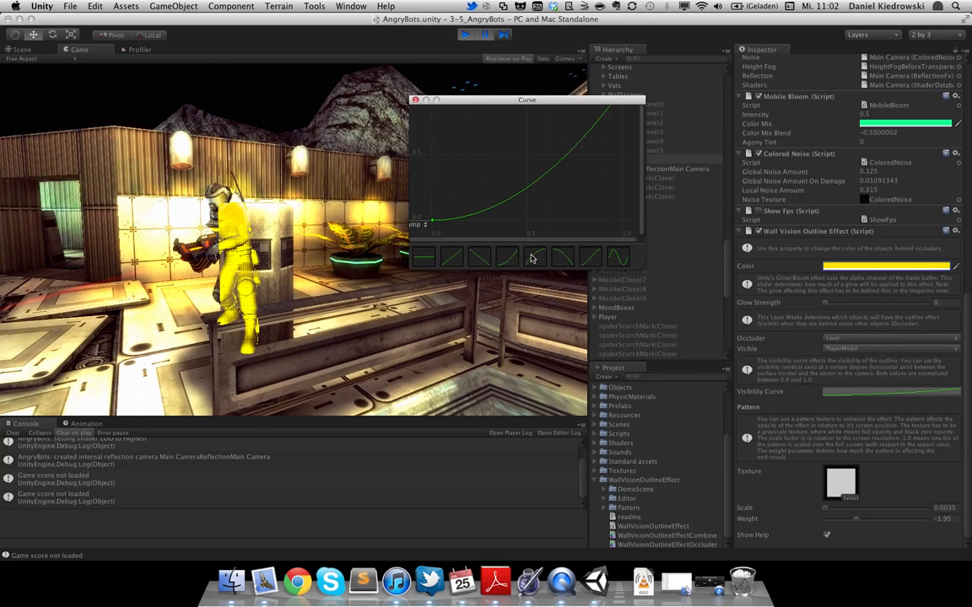
click(533, 258)
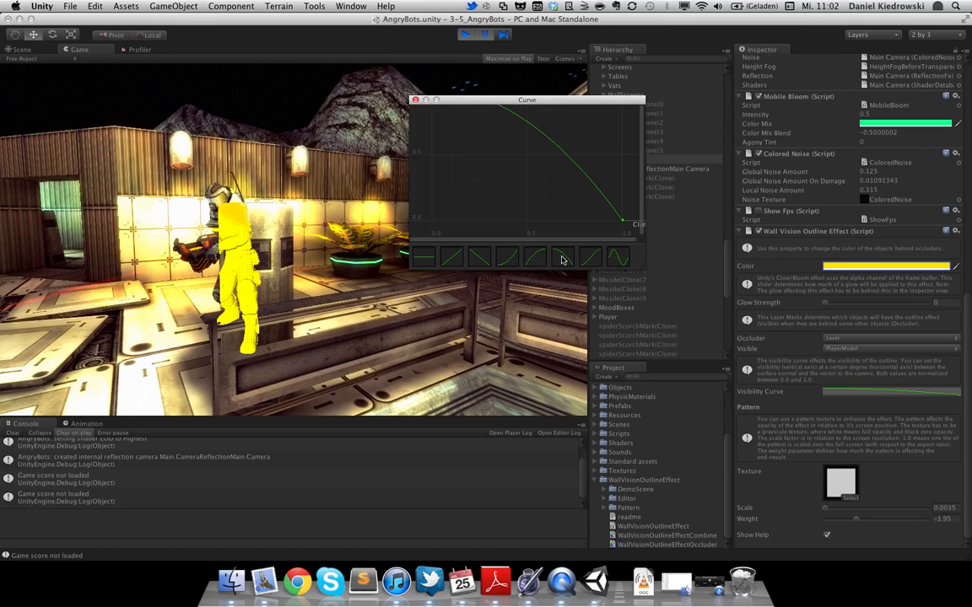
click(562, 259)
click(456, 259)
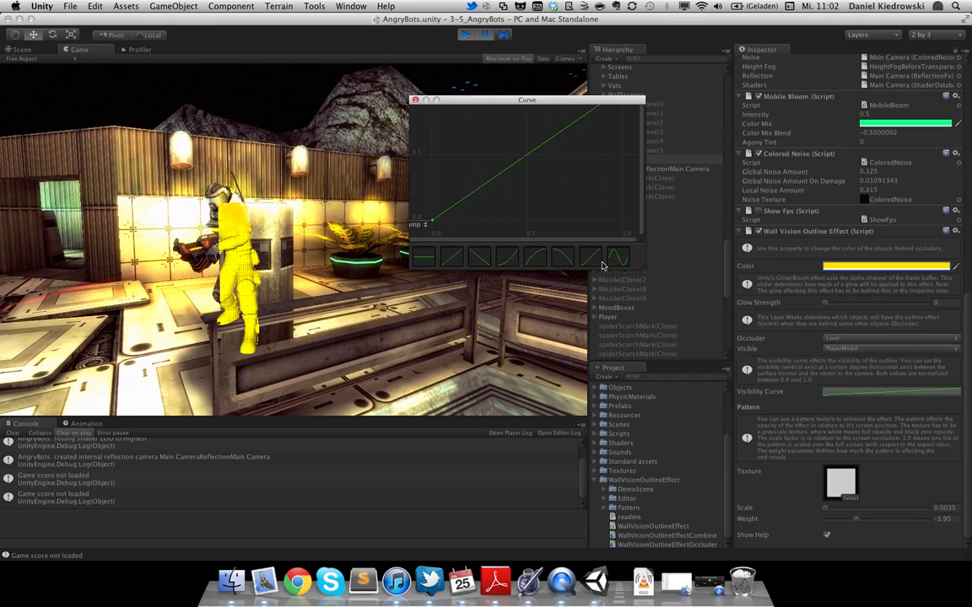
click(423, 259)
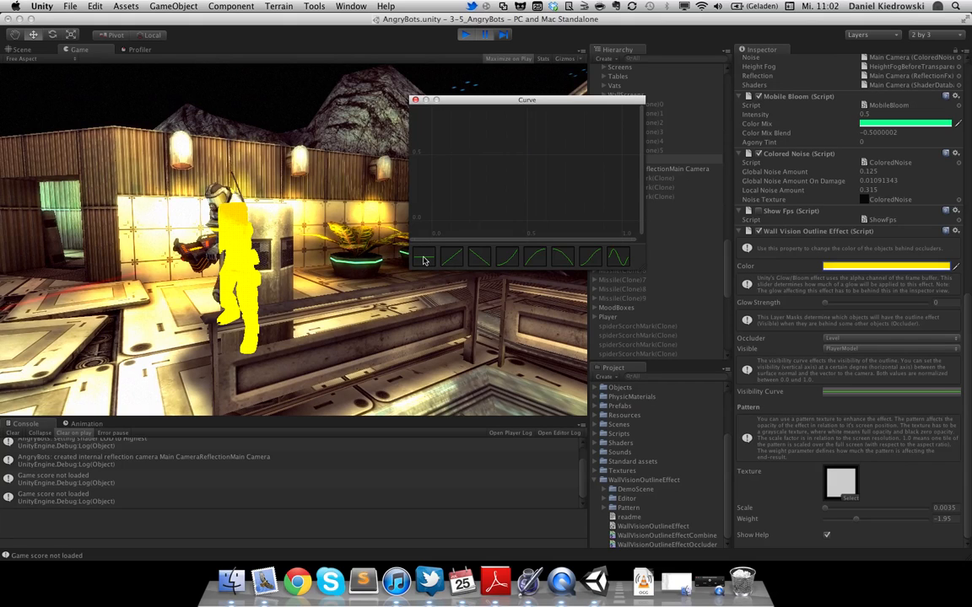
click(619, 259)
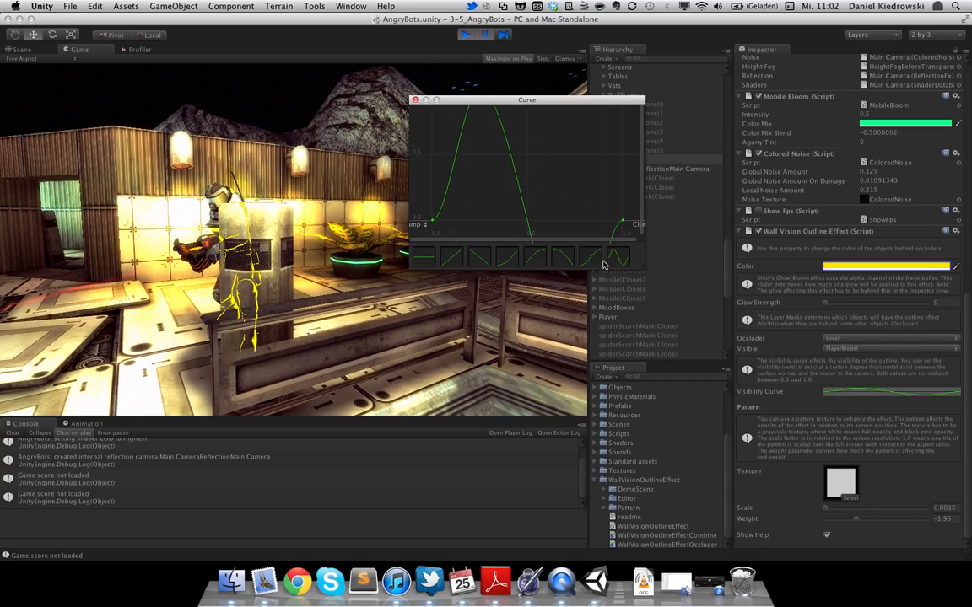
click(592, 259)
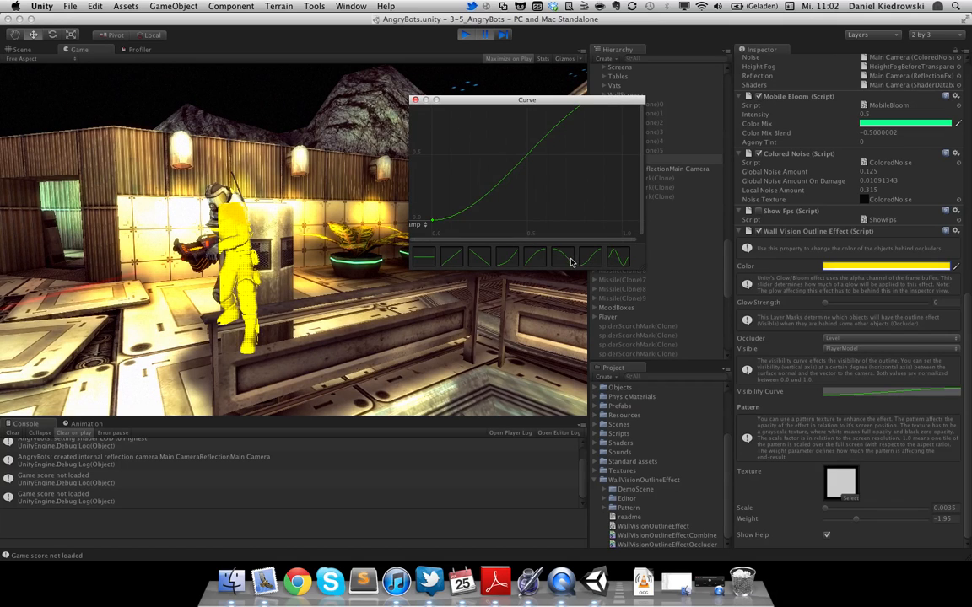
click(532, 261)
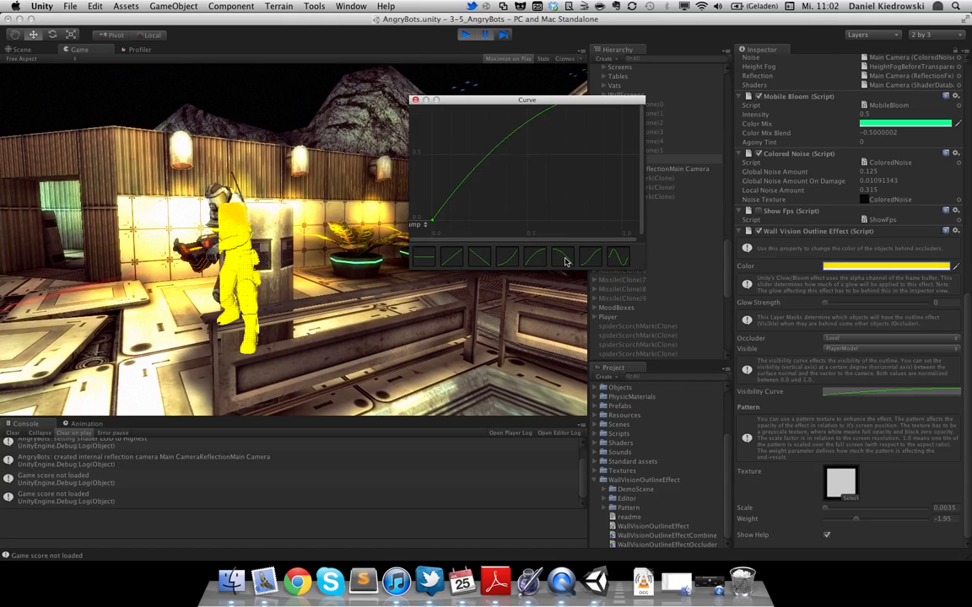
click(565, 260)
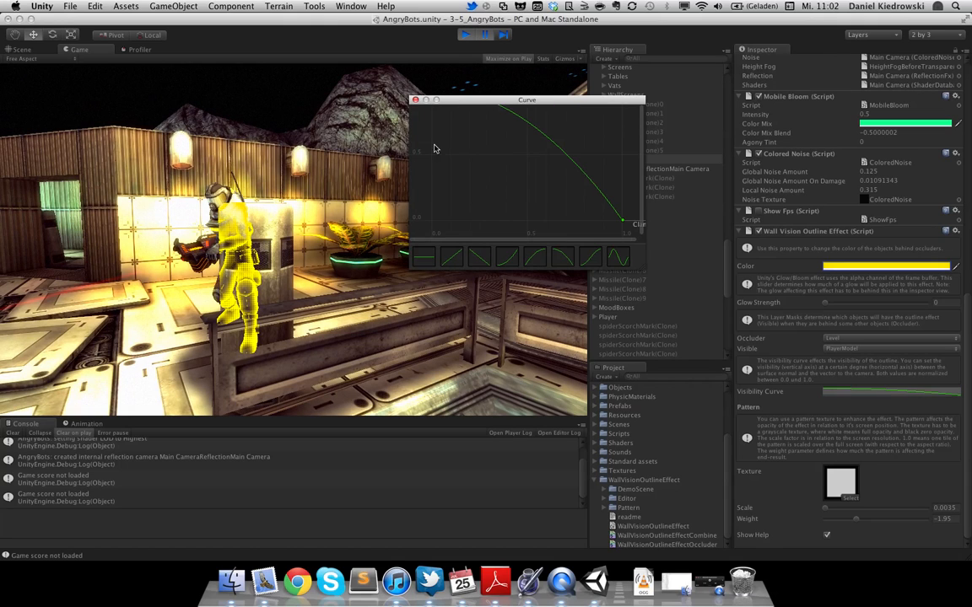
click(414, 100)
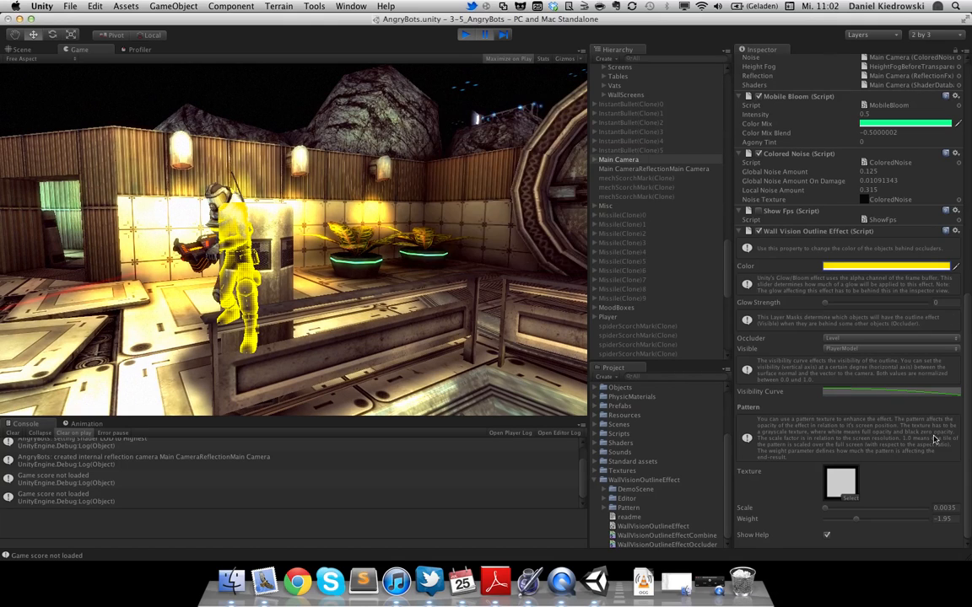
- Try HardPoint02, GlowPoint02 and Chess from the Pattern folder as the effect's pattern texture, and finish with TwoTriangles02
click(850, 483)
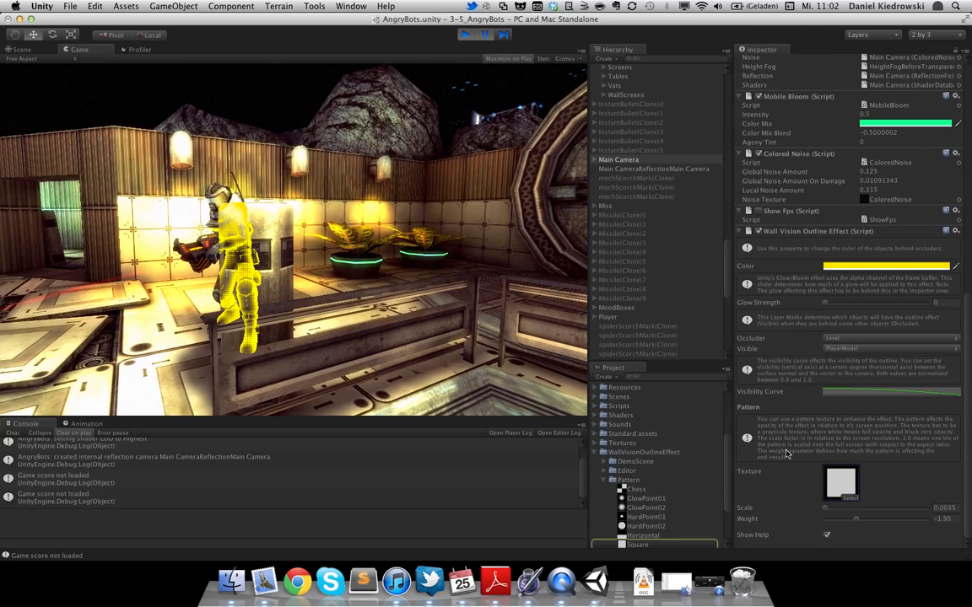
drag(663, 521, 840, 483)
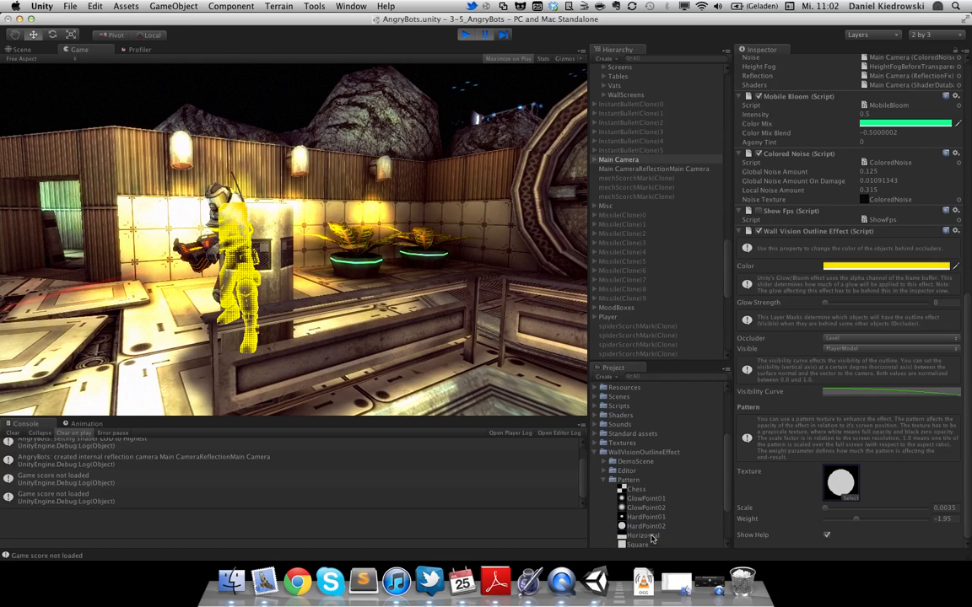
drag(645, 508, 827, 493)
drag(635, 490, 842, 486)
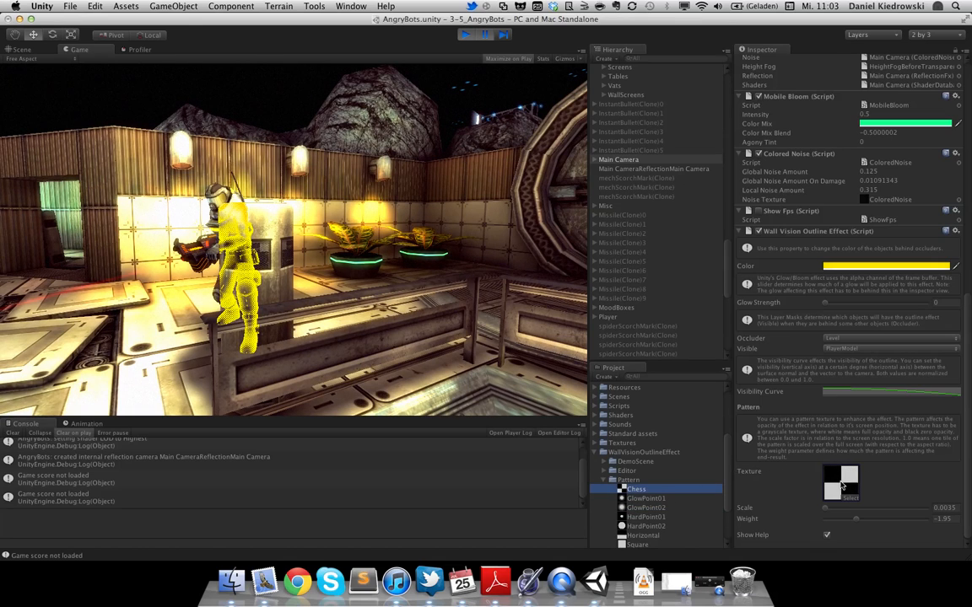
scroll(652, 527, down, 3)
scroll(652, 527, down, 1)
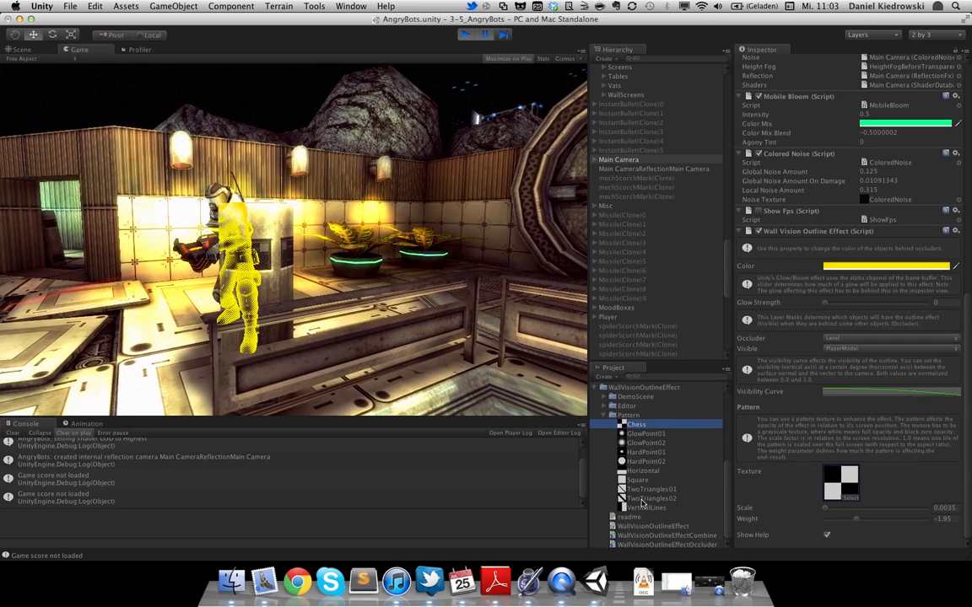
click(650, 498)
drag(635, 498, 834, 489)
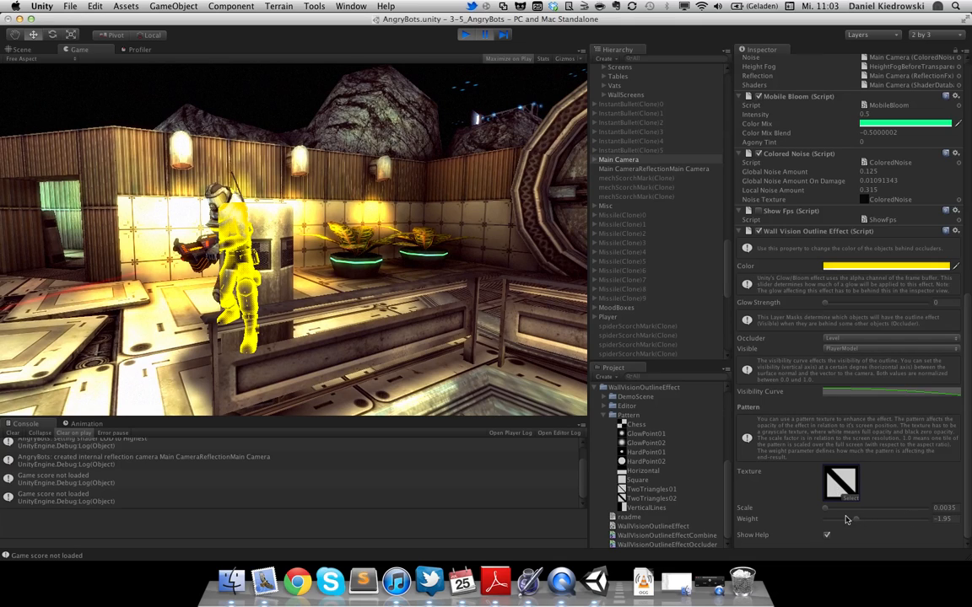
- Set the TwoTriangles02 pattern's Scale to 0.01 and slightly lower its Weight
drag(829, 511, 827, 513)
click(829, 510)
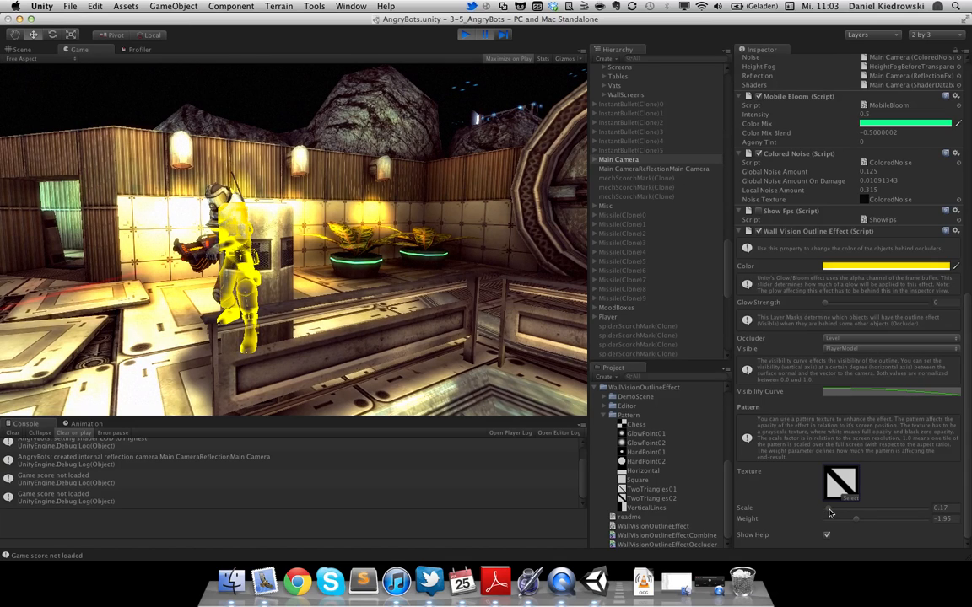
click(947, 508)
click(946, 508)
key(BackSpace)
key(BackSpace)
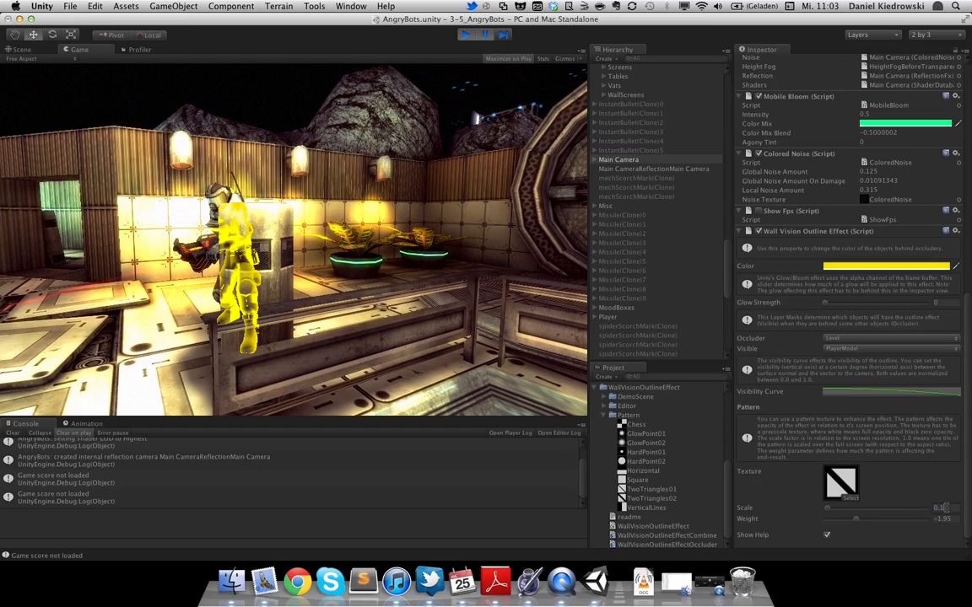
text(1)
key(BackSpace)
text(01)
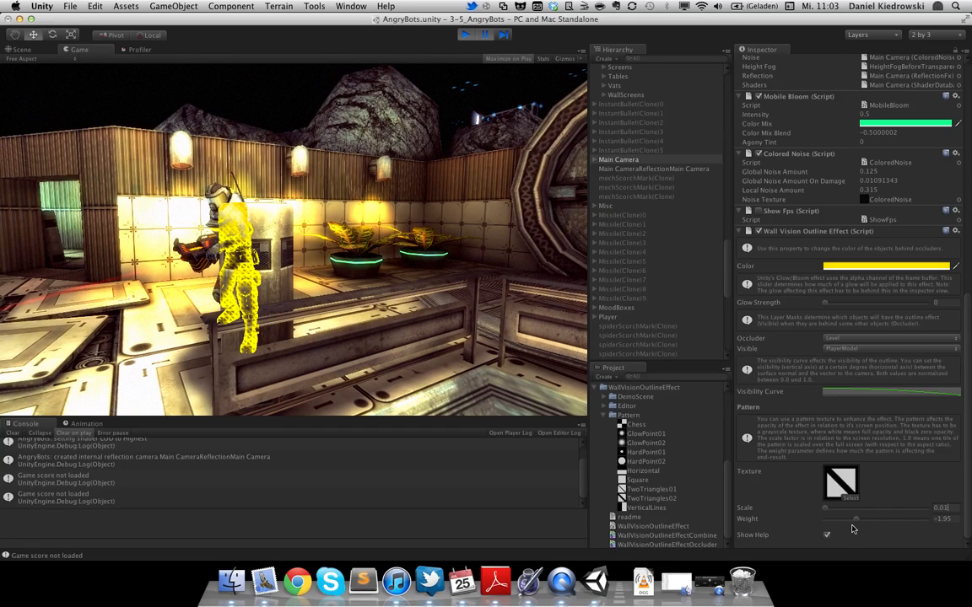
mouse_move(856, 519)
mouse_down()
mouse_move(831, 523)
mouse_move(913, 521)
mouse_move(852, 525)
mouse_up()
- Resume the paused game in the maximized Game view
click(486, 35)
click(487, 39)
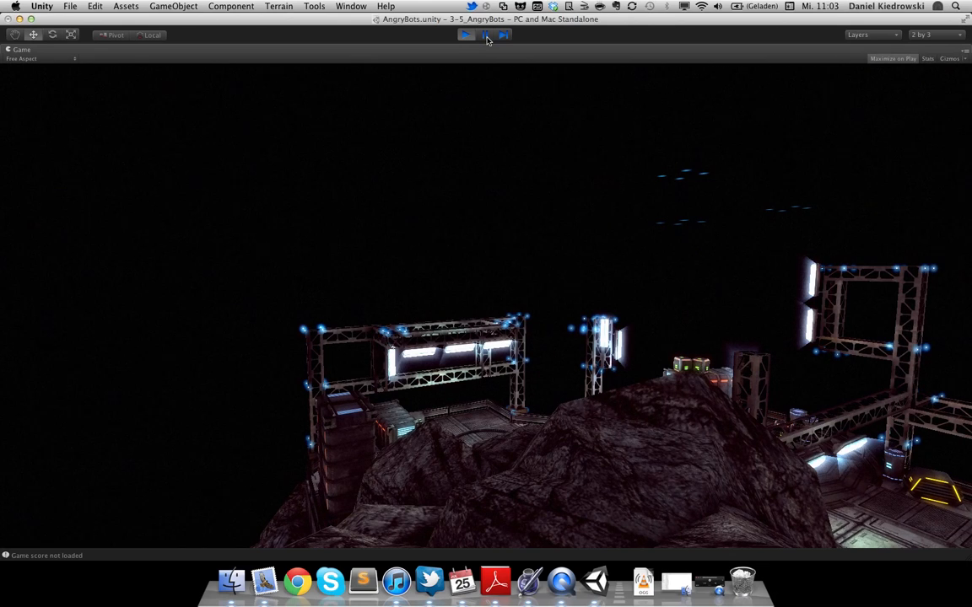
- Pause the running game and view the Asset Store home page twice, closing its window each time
click(487, 39)
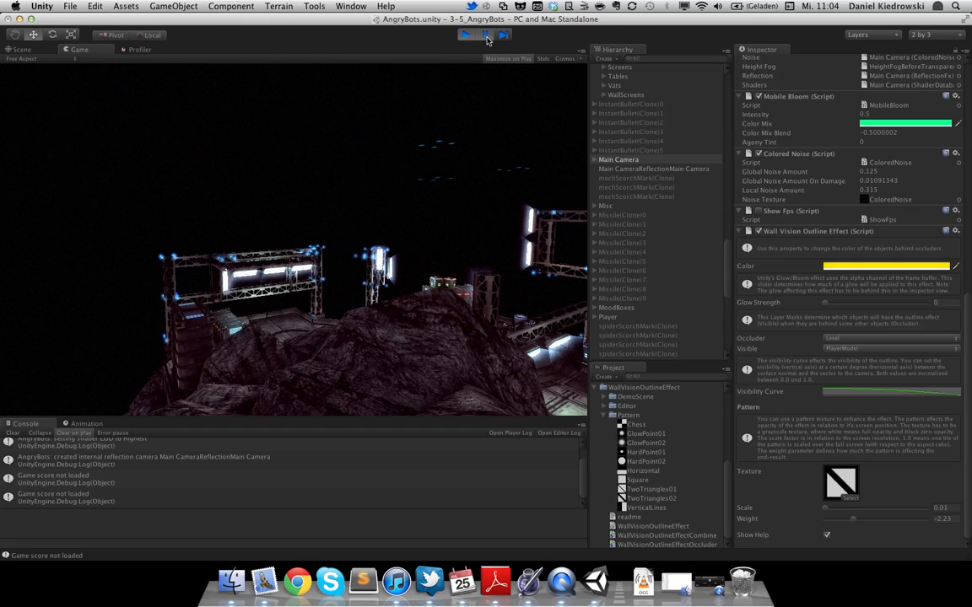
key(super+9)
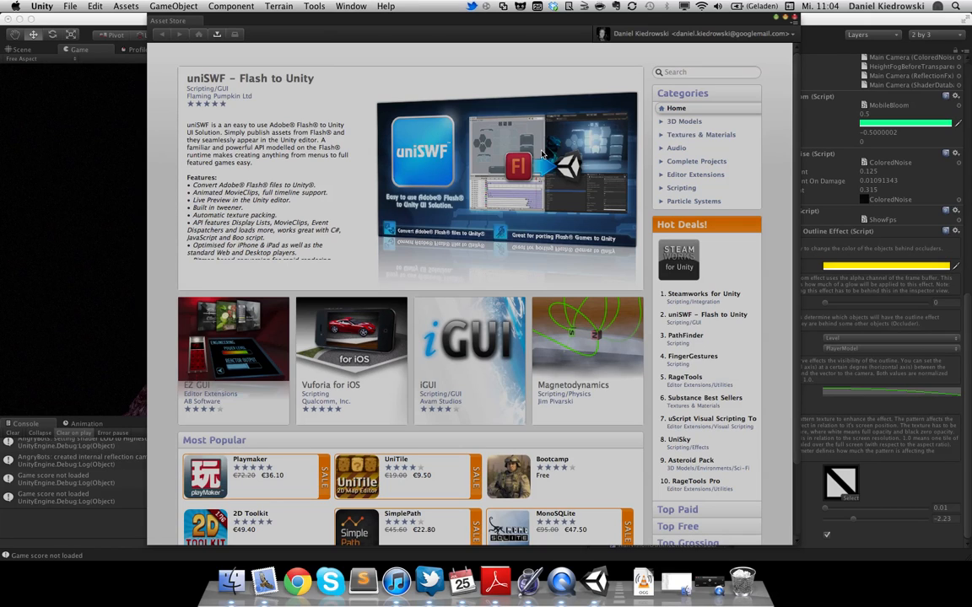
click(794, 18)
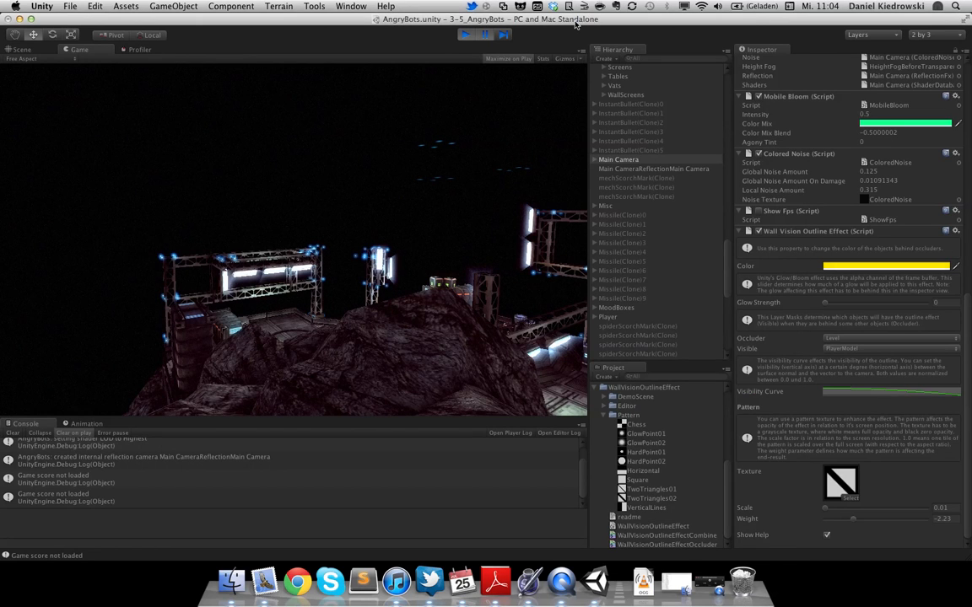
key(super+9)
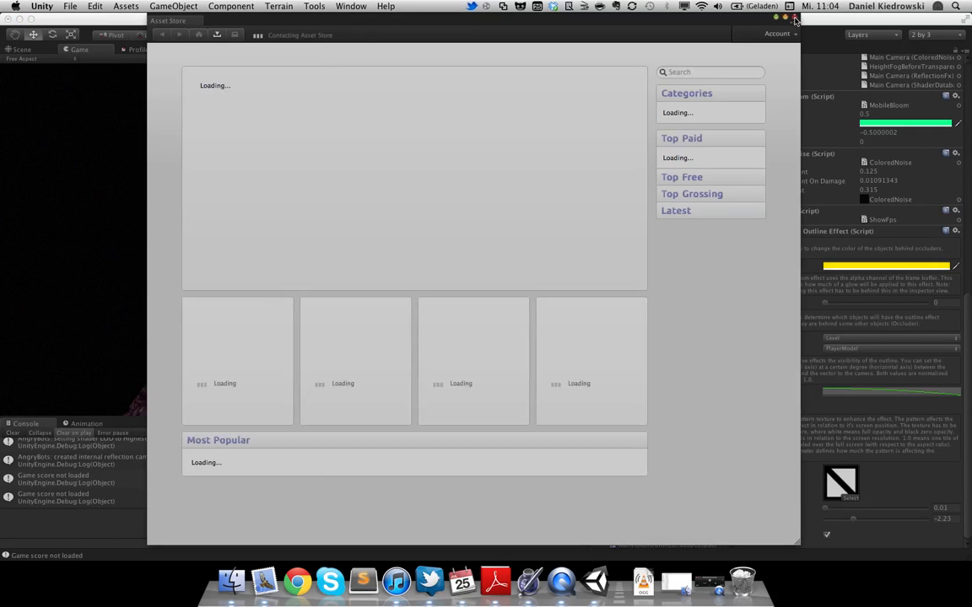
click(793, 19)
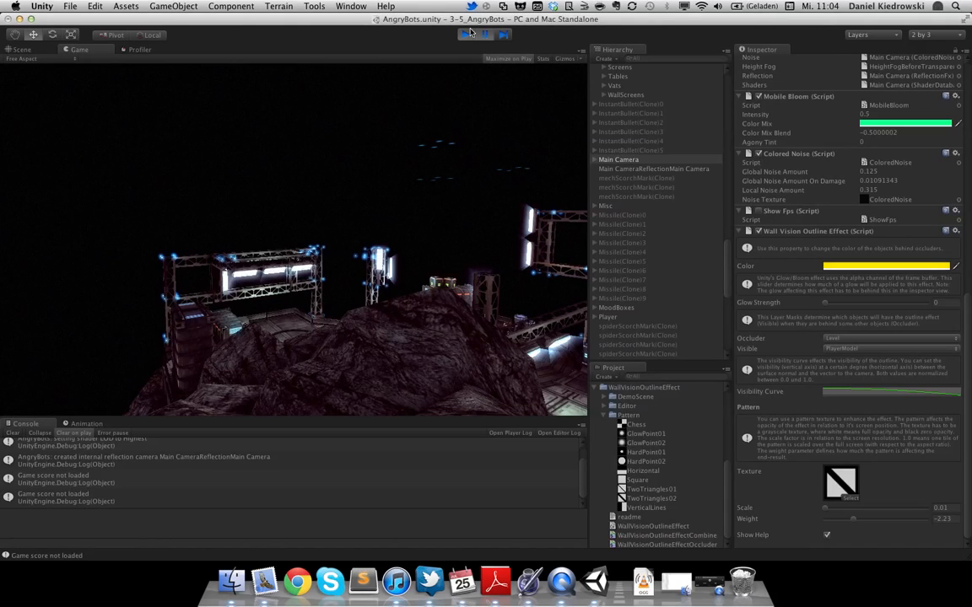
- Stop the paused game and return the AngryBots scene to edit mode
click(463, 34)
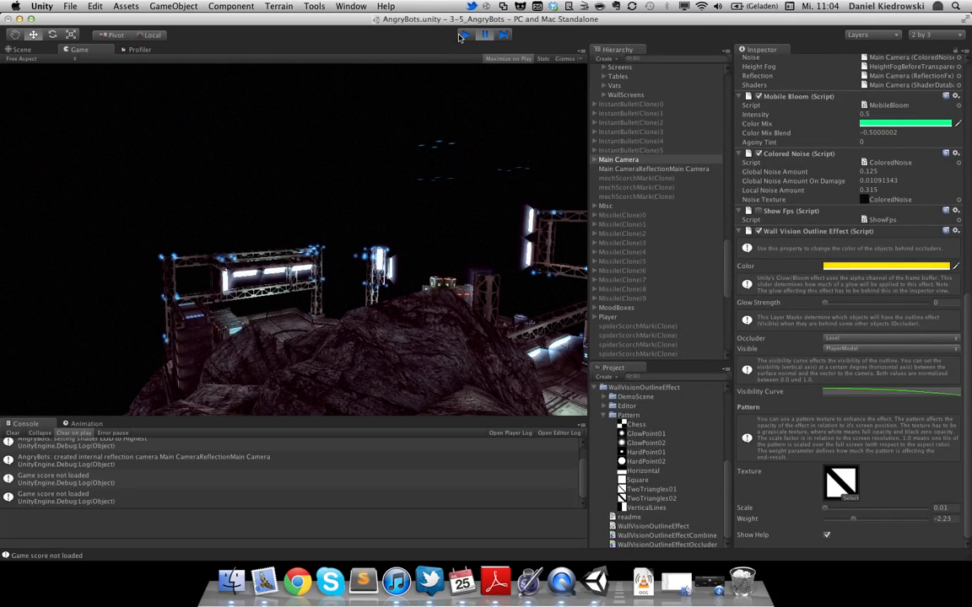
click(486, 35)
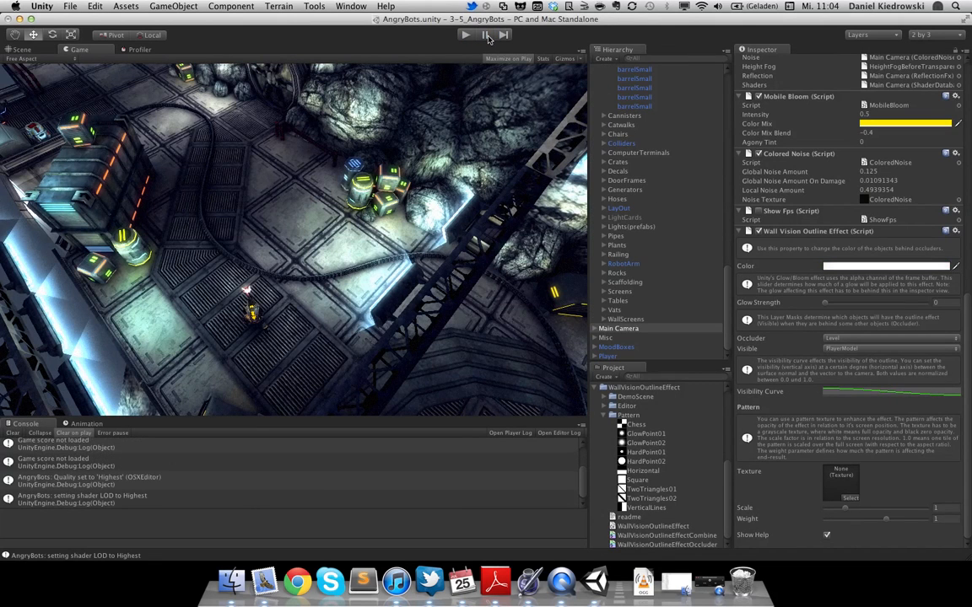
click(488, 36)
- Open the Asset Store once more to view its featured packages, and close the window
key(super+9)
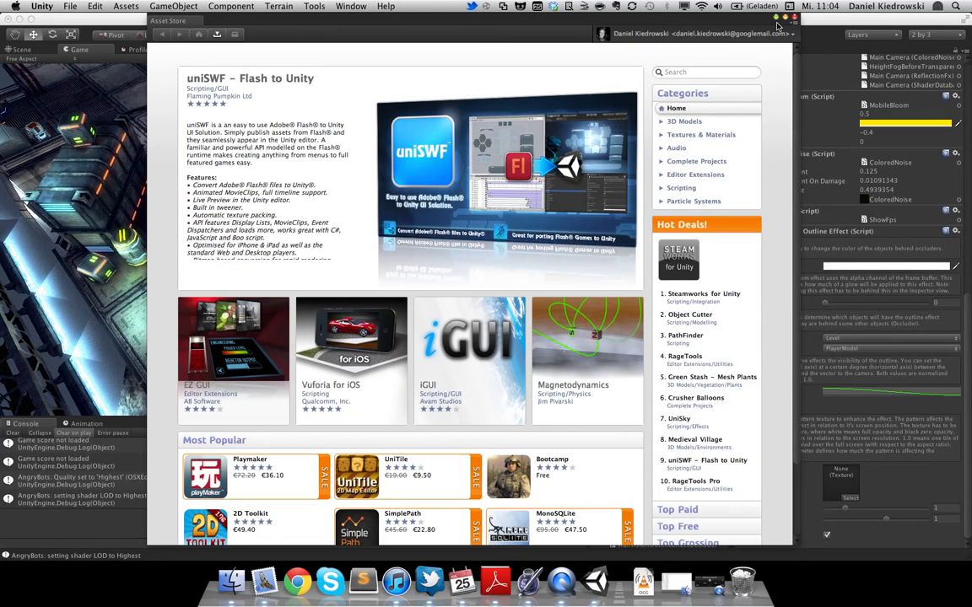
click(792, 18)
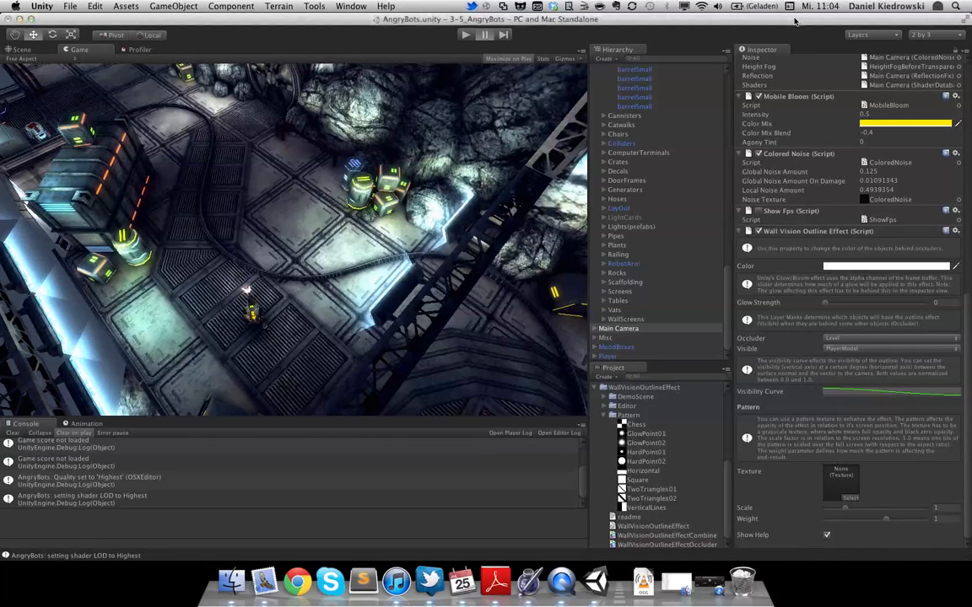